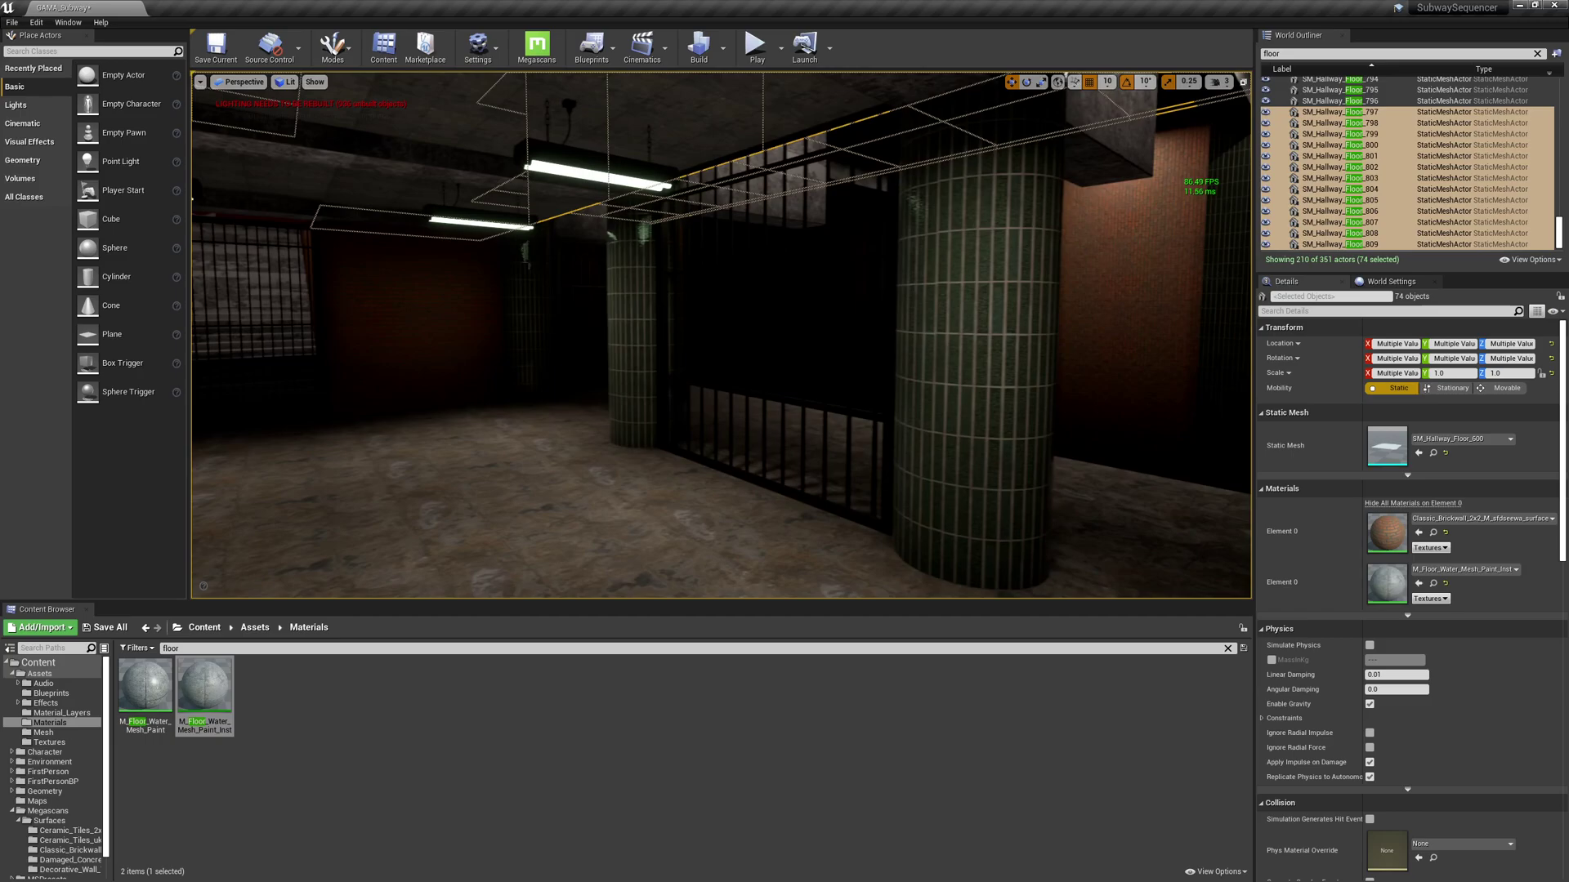
Step: Clear the selection of floor meshes and build the level's lighting
{"action": "key", "text": "Escape"}
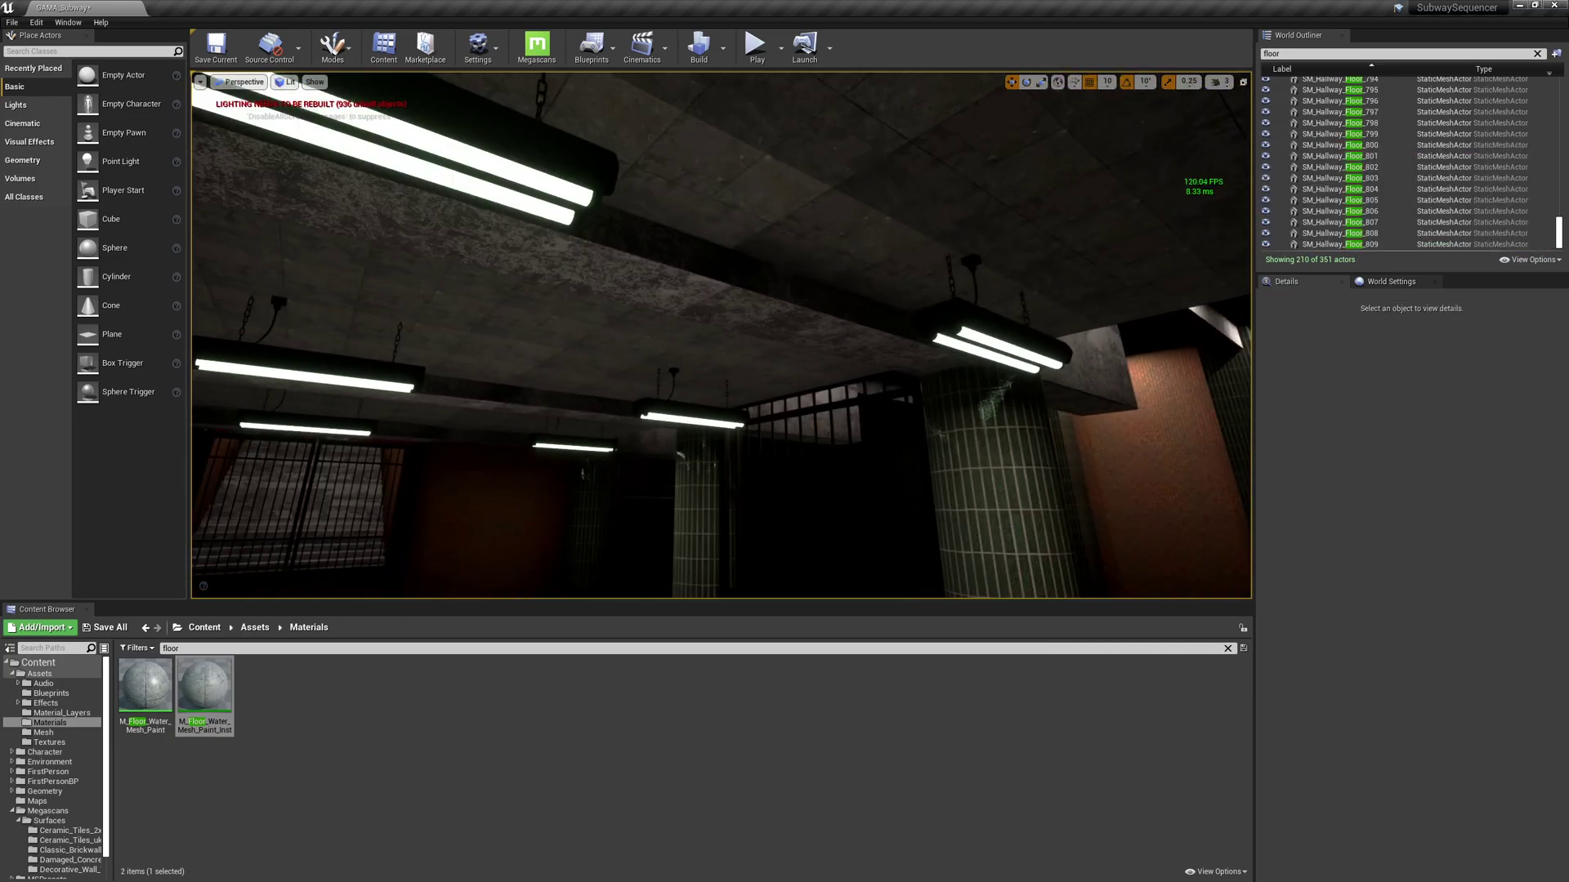
{"action": "left_click", "coordinate": [797, 307]}
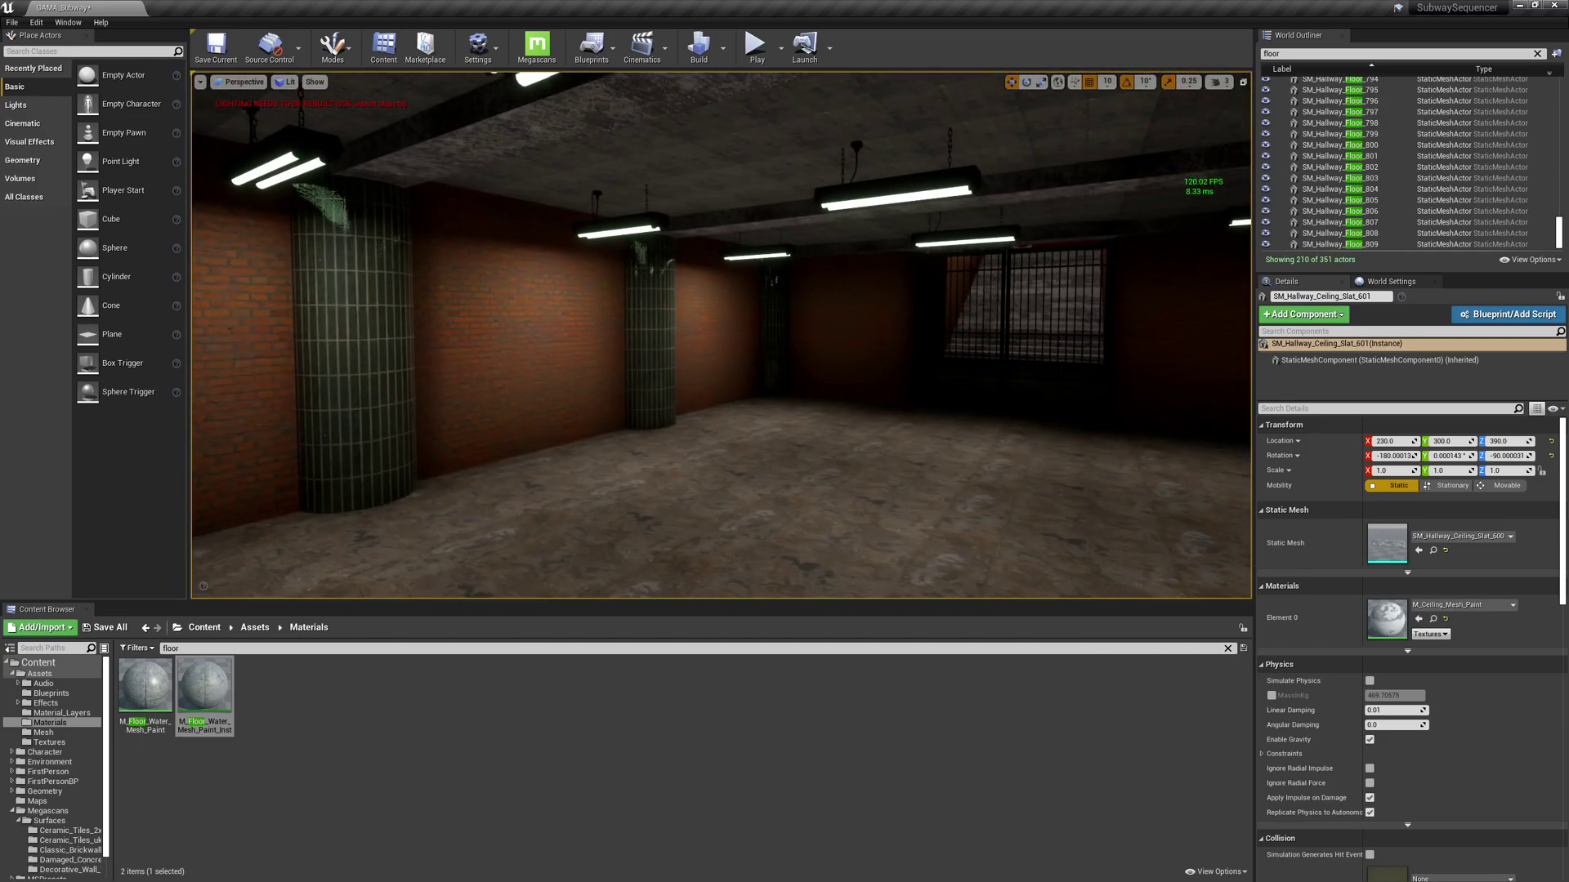
{"action": "left_click", "coordinate": [700, 48]}
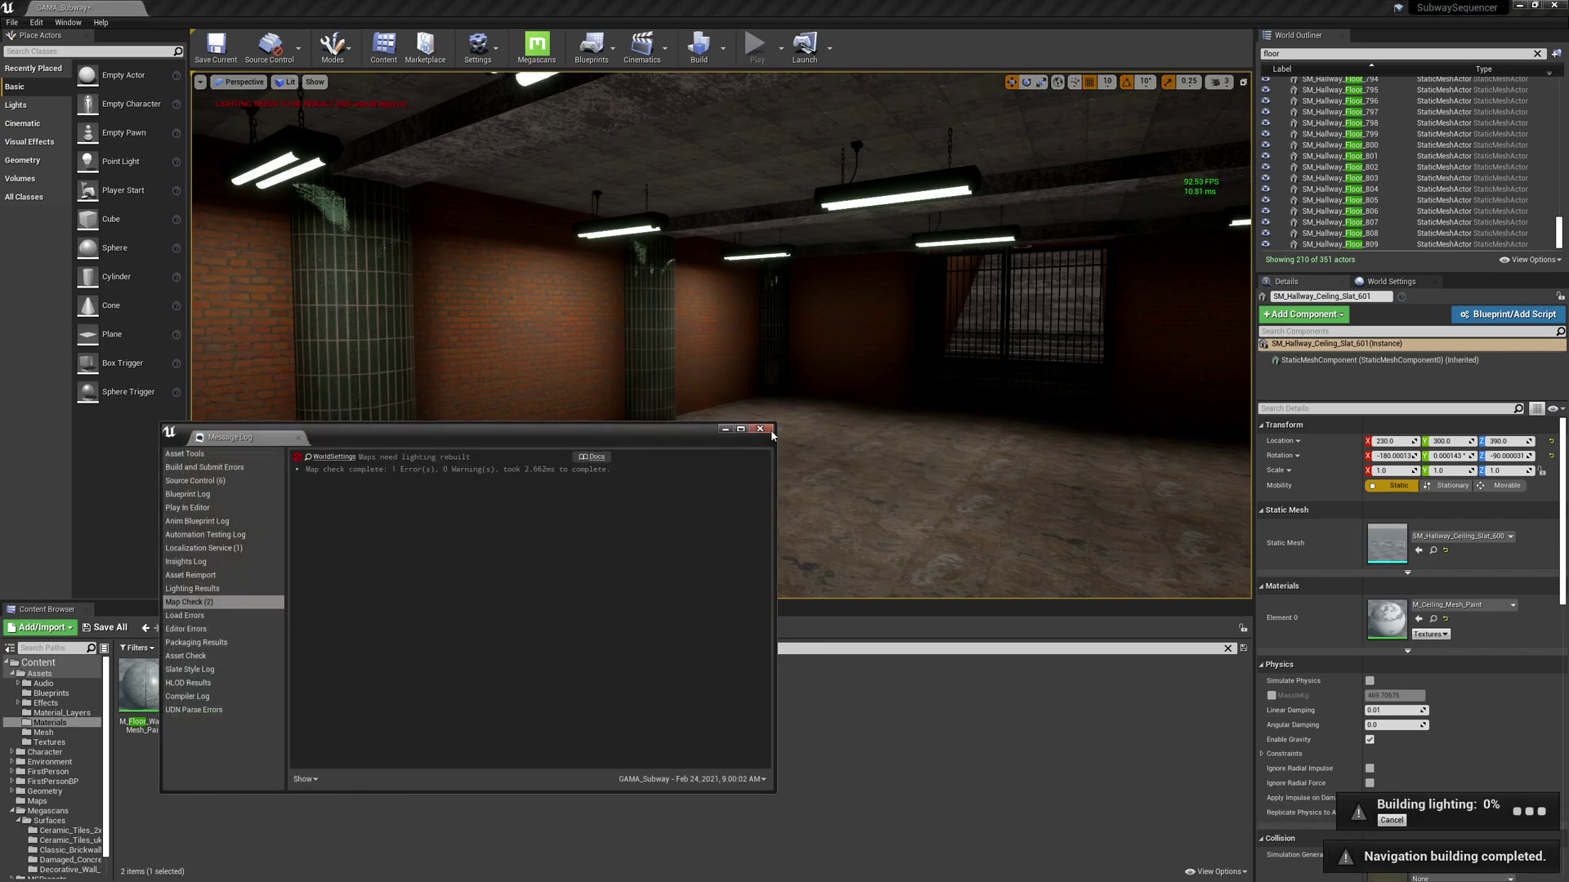
Step: Launch Quixel Bridge and show the purchased assets
{"action": "key", "text": "super"}
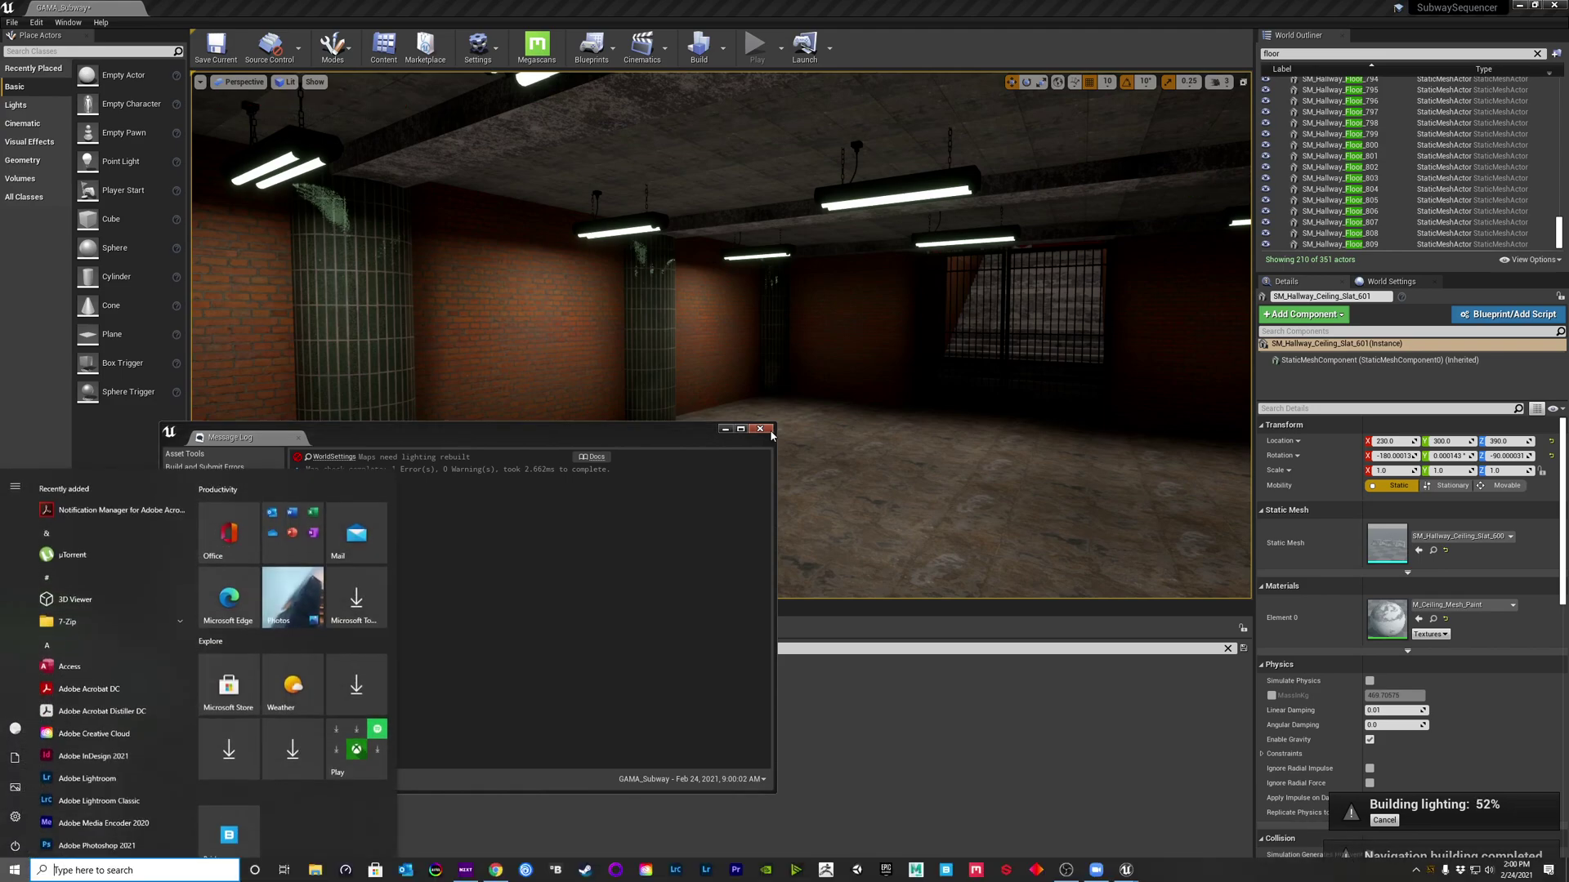
{"action": "type", "text": "bridge"}
{"action": "key", "text": "Return"}
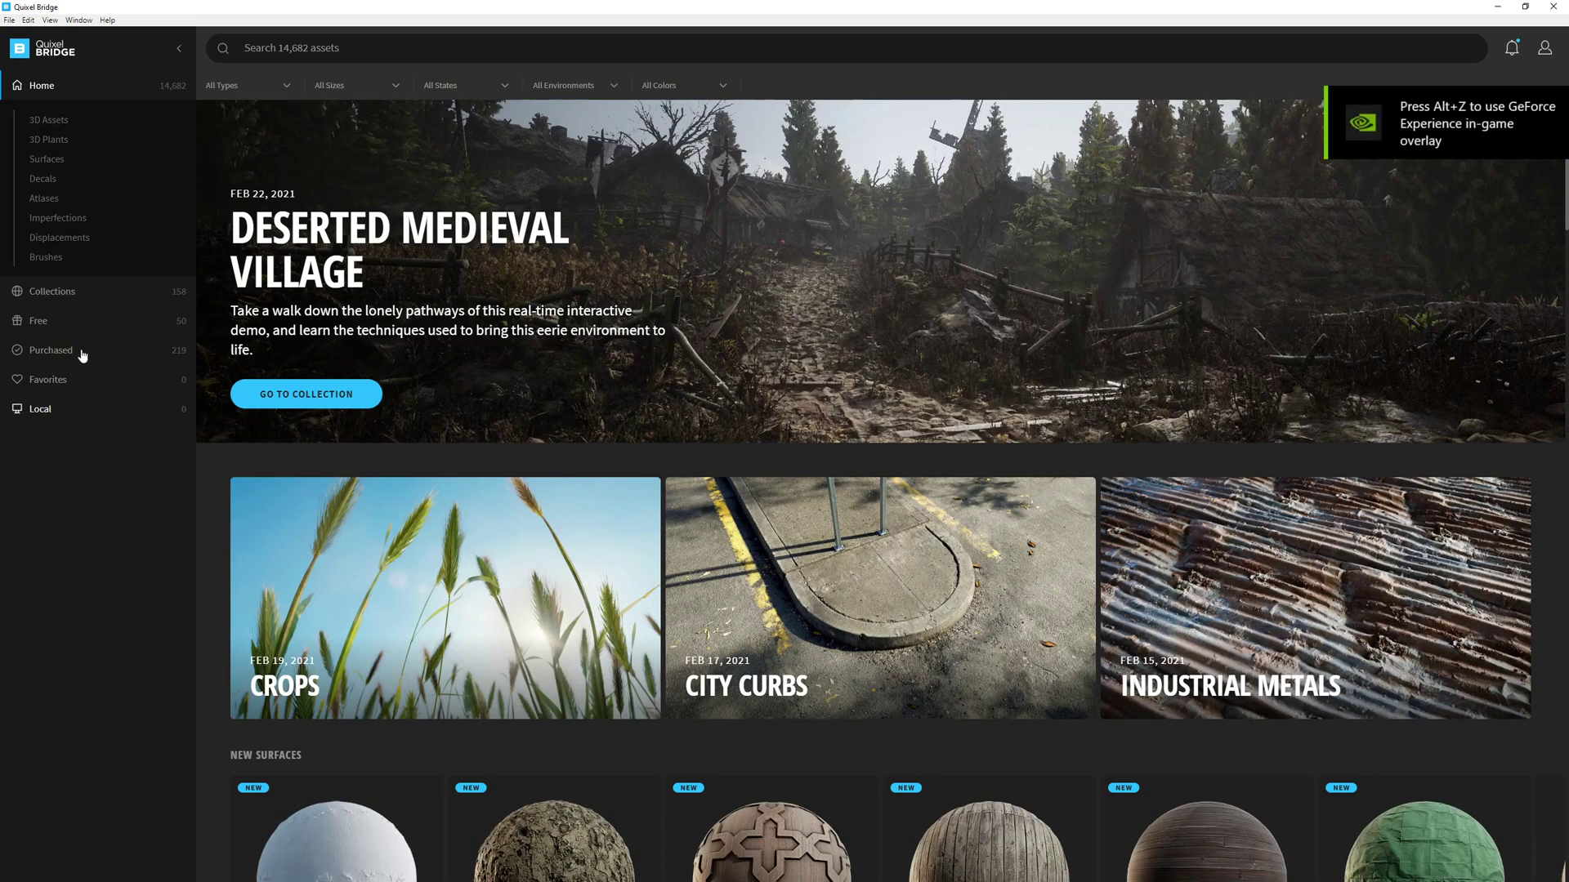
{"action": "left_click", "coordinate": [51, 350]}
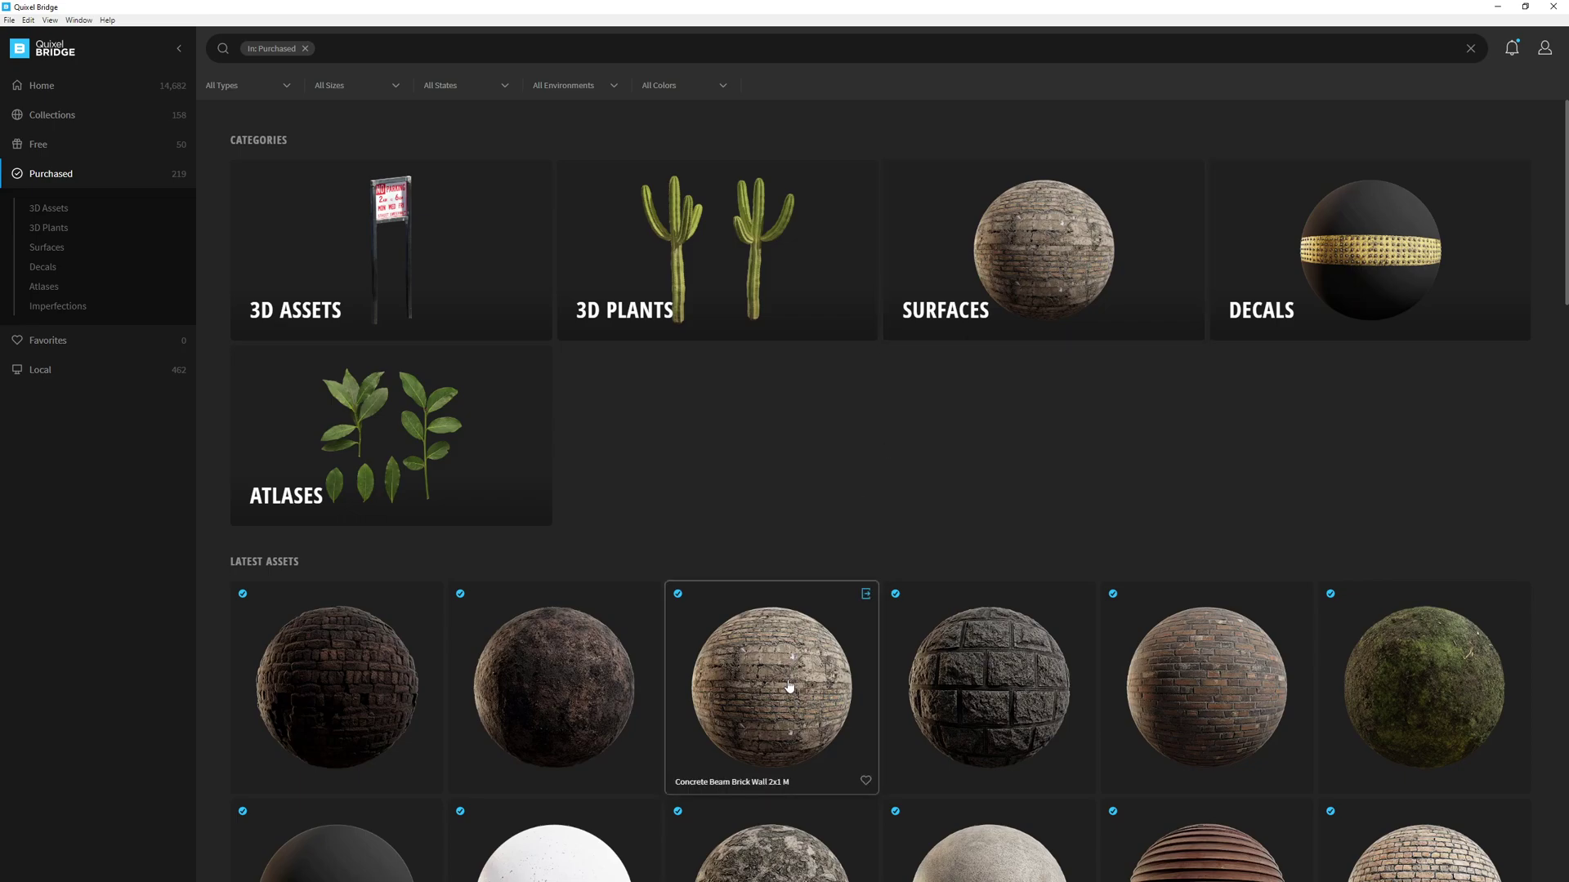
Step: Browse the purchased assets and export the Concrete Beam Brick Wall 2x1 M surface to the Unreal project
{"action": "scroll", "coordinate": [790, 686], "scroll_direction": "down", "scroll_amount": 3}
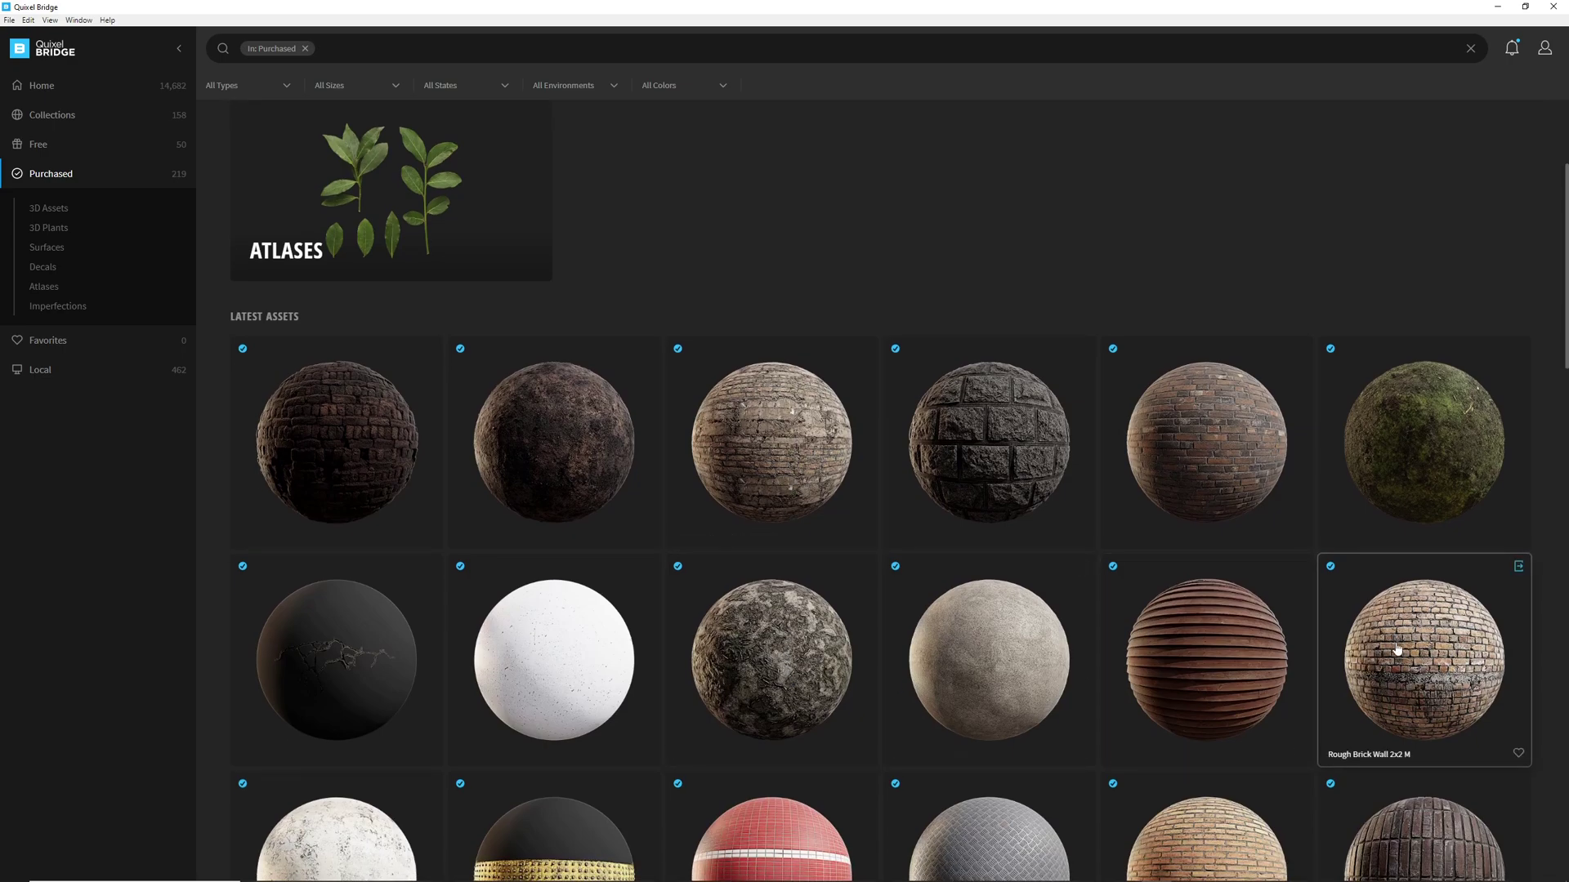
{"action": "scroll", "coordinate": [1436, 660], "scroll_direction": "down", "scroll_amount": 2}
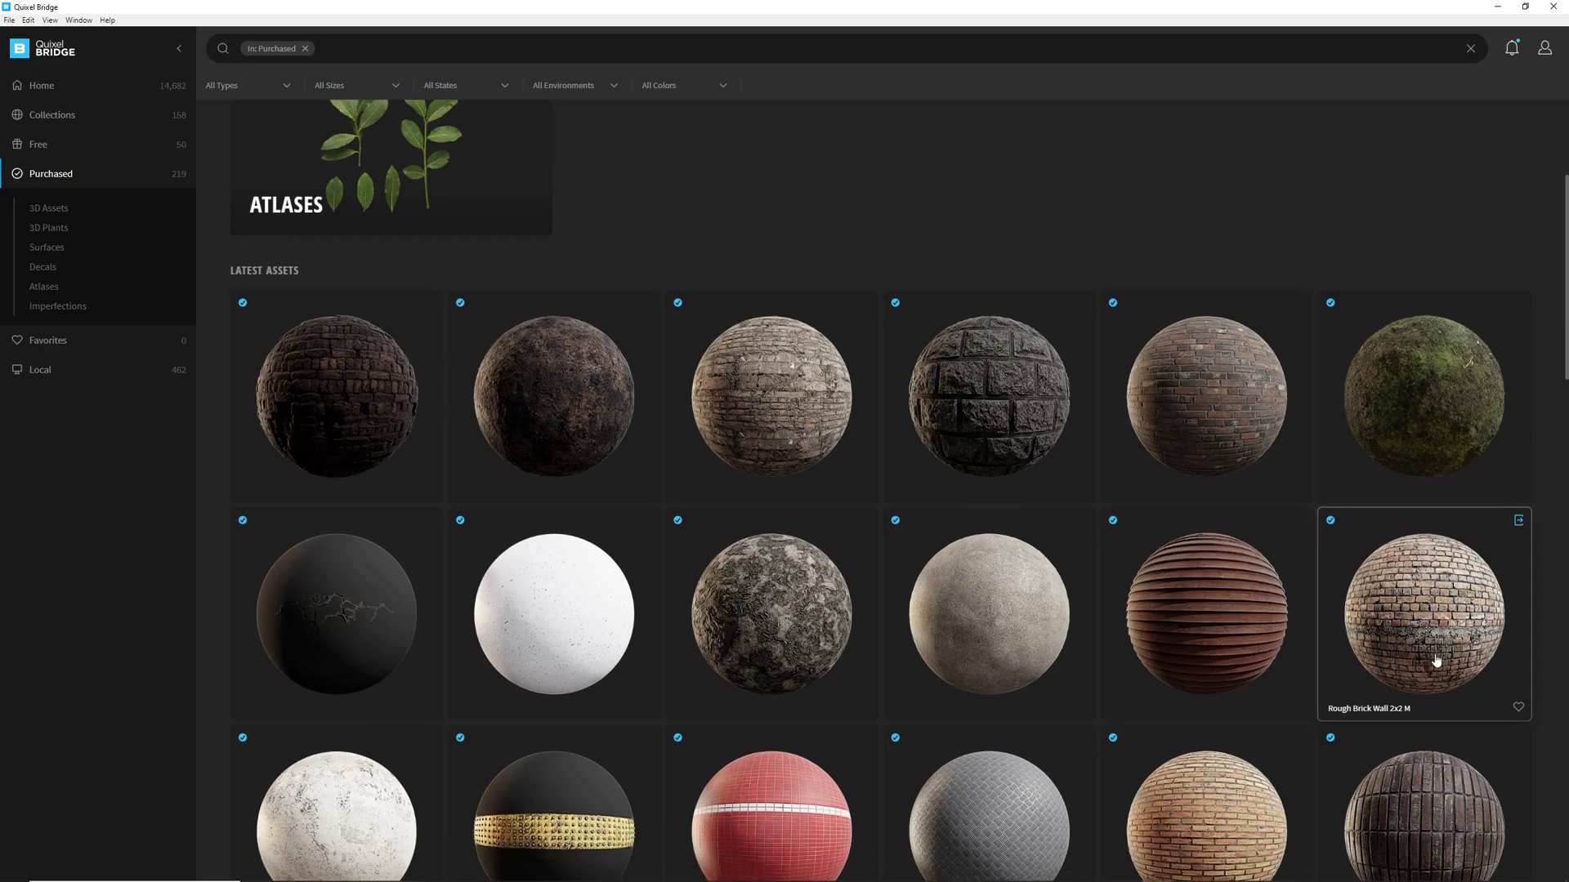
{"action": "scroll", "coordinate": [1436, 660], "scroll_direction": "down", "scroll_amount": 1}
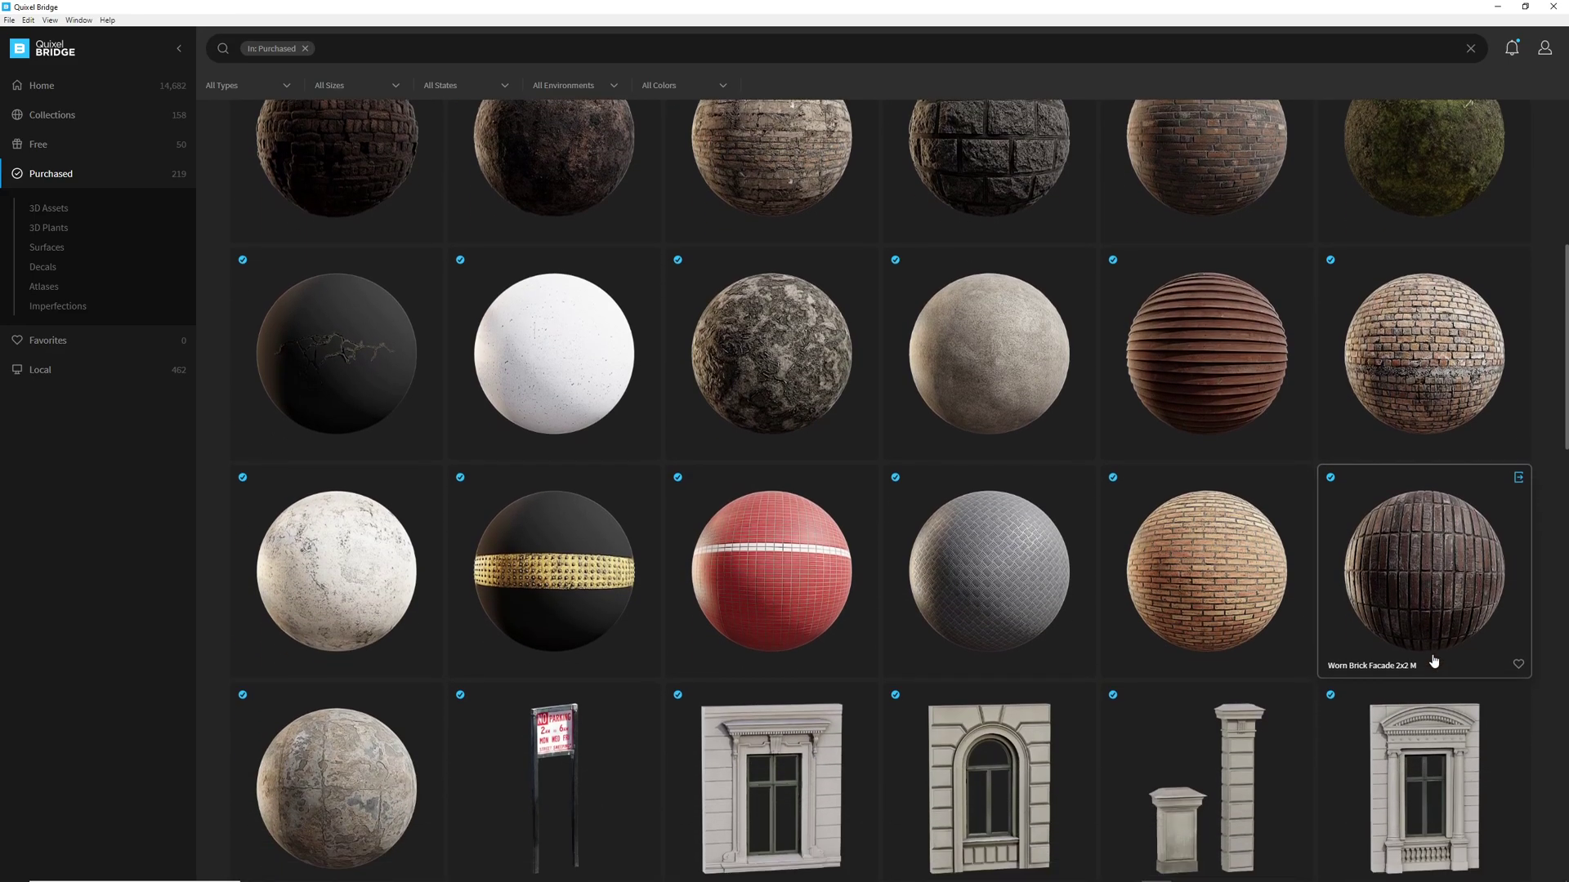
{"action": "scroll", "coordinate": [1433, 661], "scroll_direction": "down", "scroll_amount": 6}
{"action": "scroll", "coordinate": [1430, 661], "scroll_direction": "up", "scroll_amount": 10}
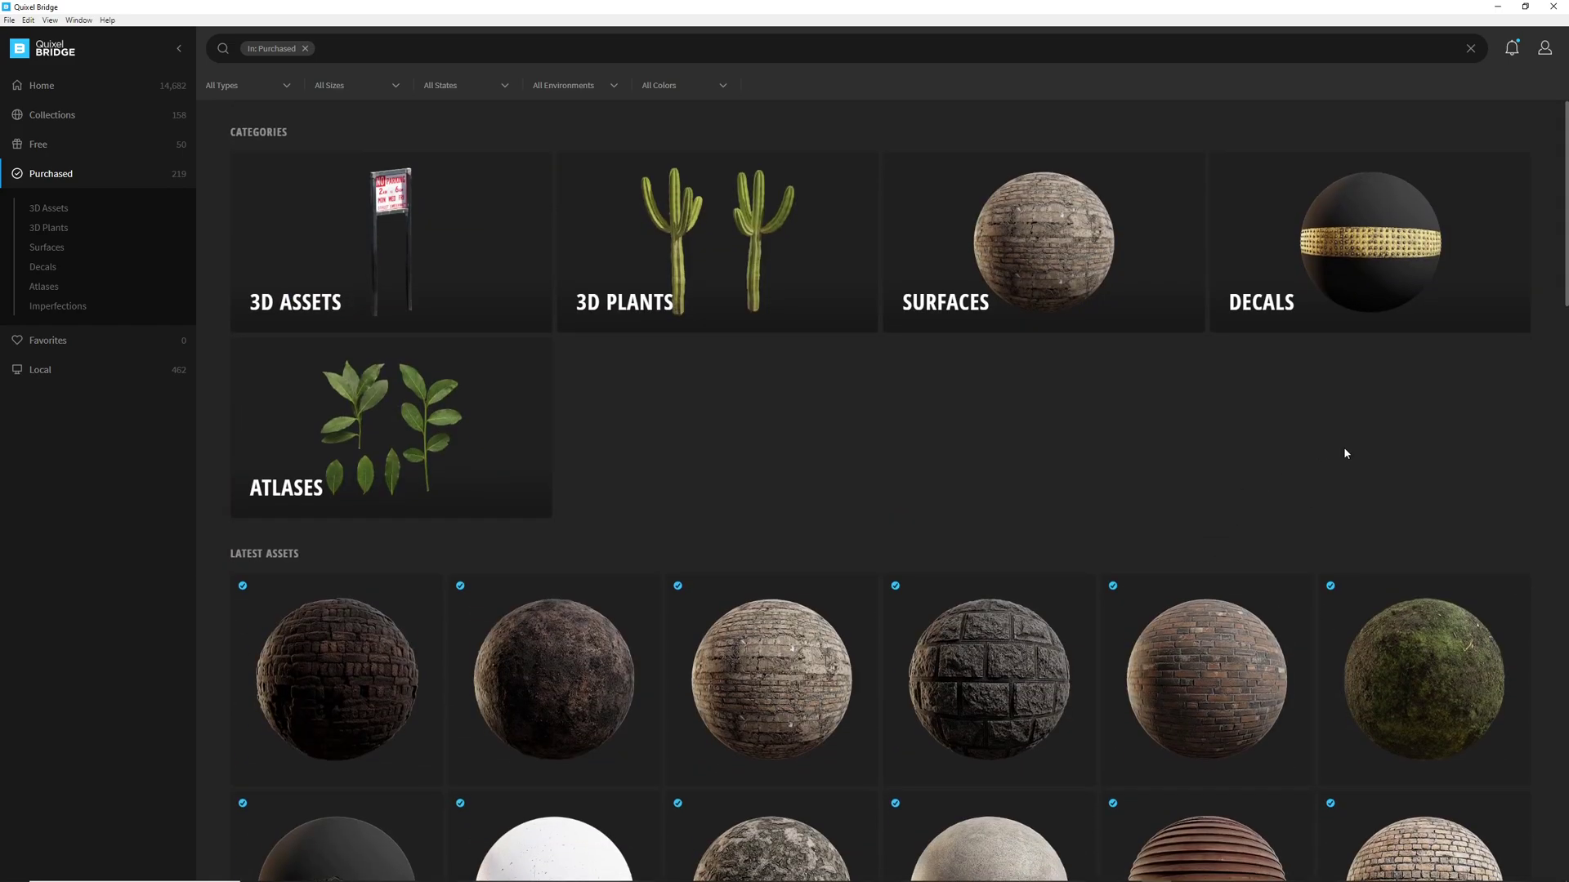
{"action": "scroll", "coordinate": [1345, 448], "scroll_direction": "down", "scroll_amount": 2}
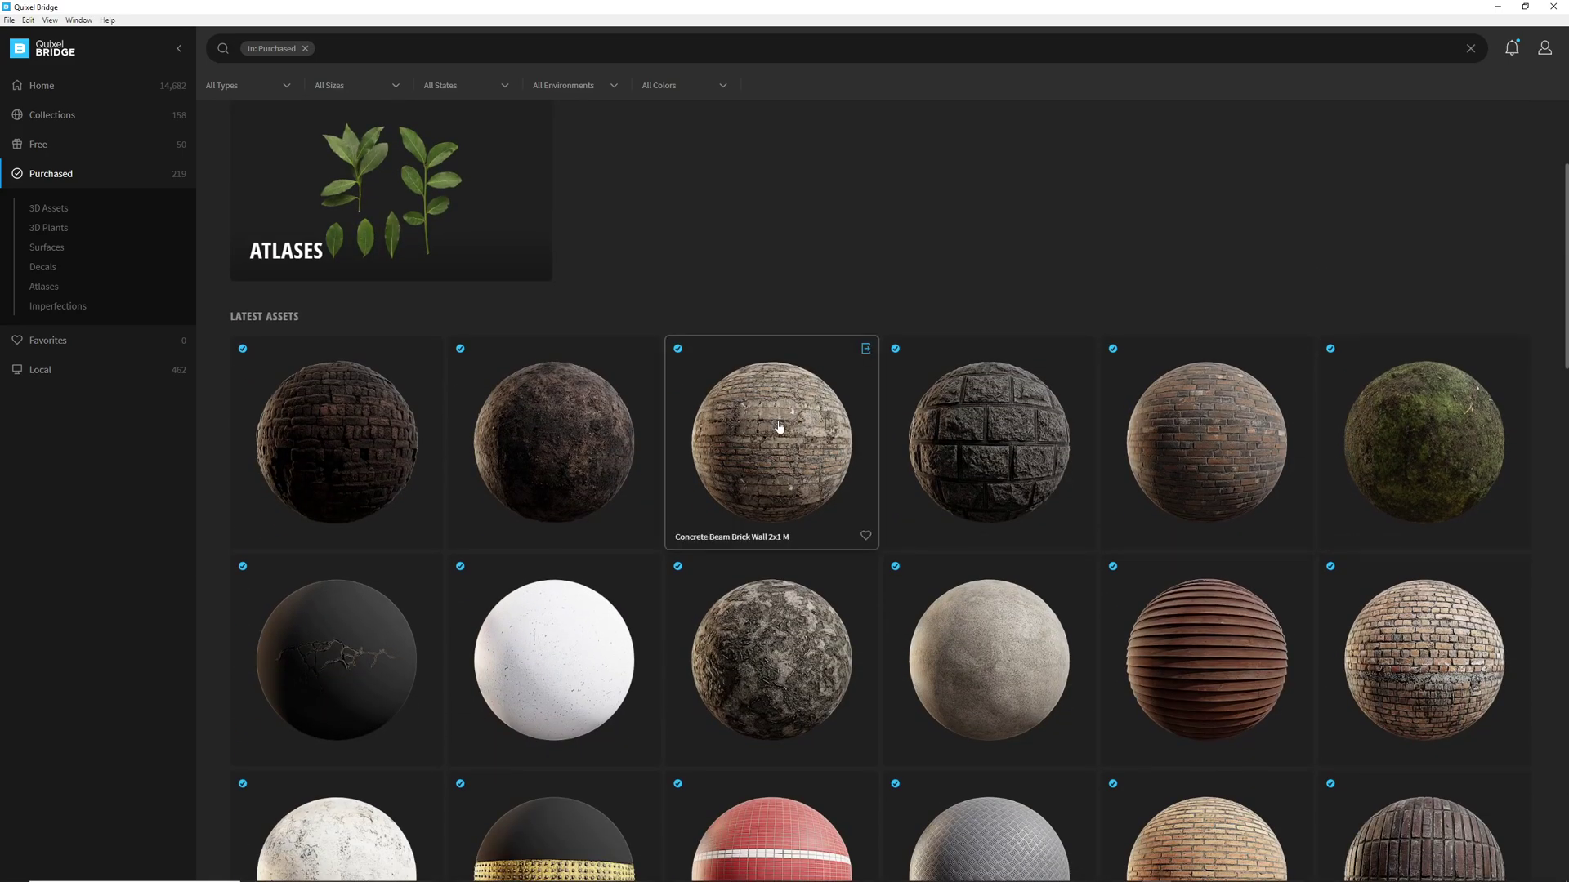
{"action": "left_click", "coordinate": [867, 349]}
{"action": "left_click", "coordinate": [866, 350]}
Step: Switch back to Unreal Editor and close the Message Log window
{"action": "key", "text": "alt+Tab"}
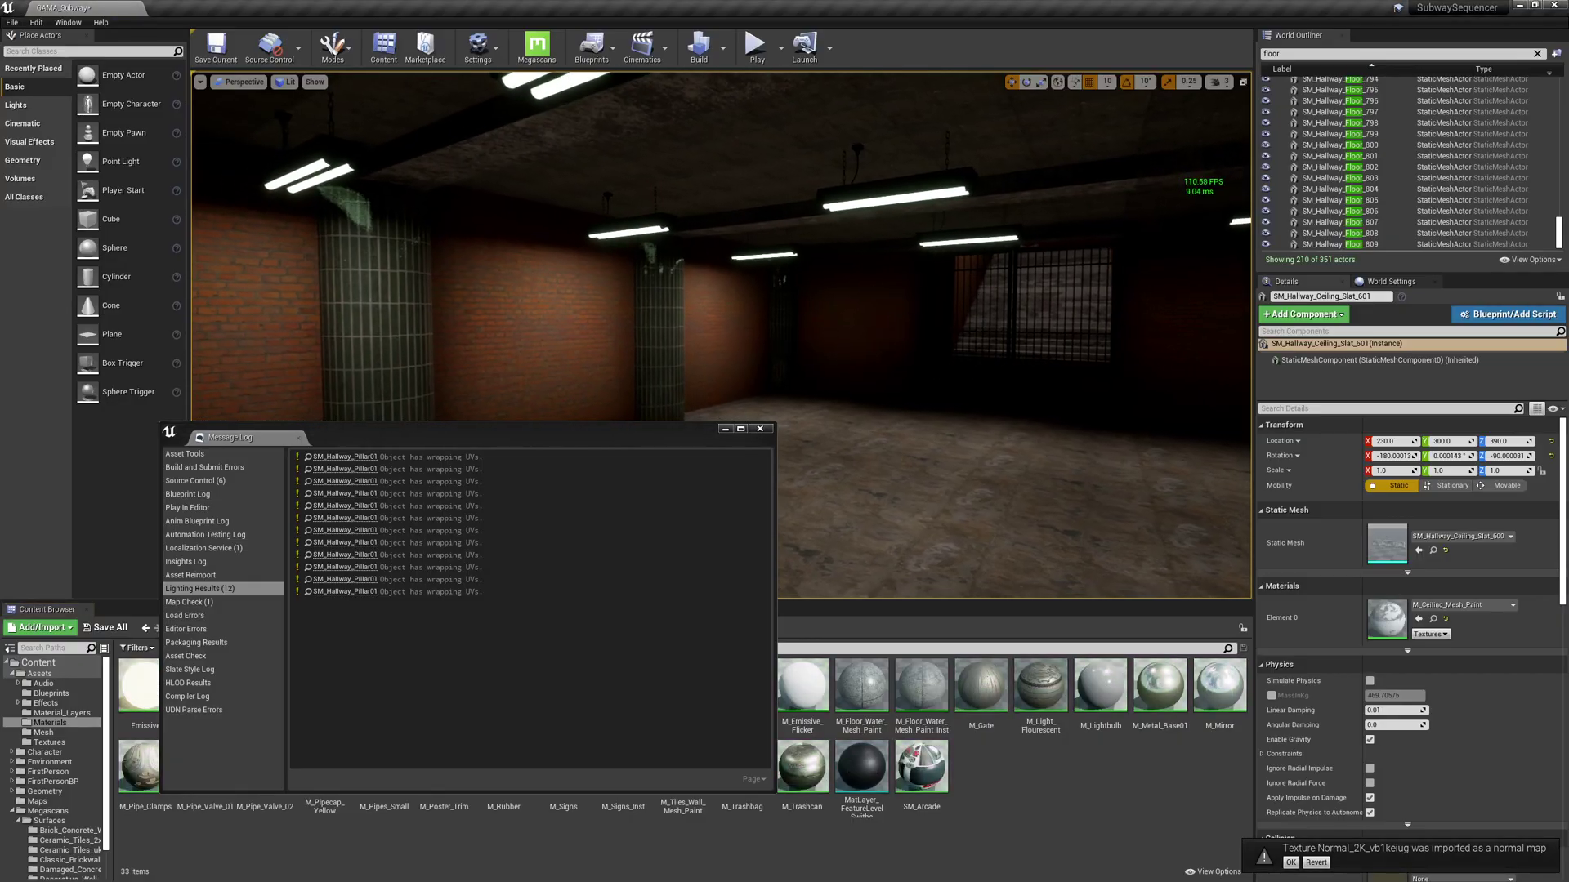
{"action": "right_click_drag", "start_coordinate": [833, 392], "coordinate": [823, 373]}
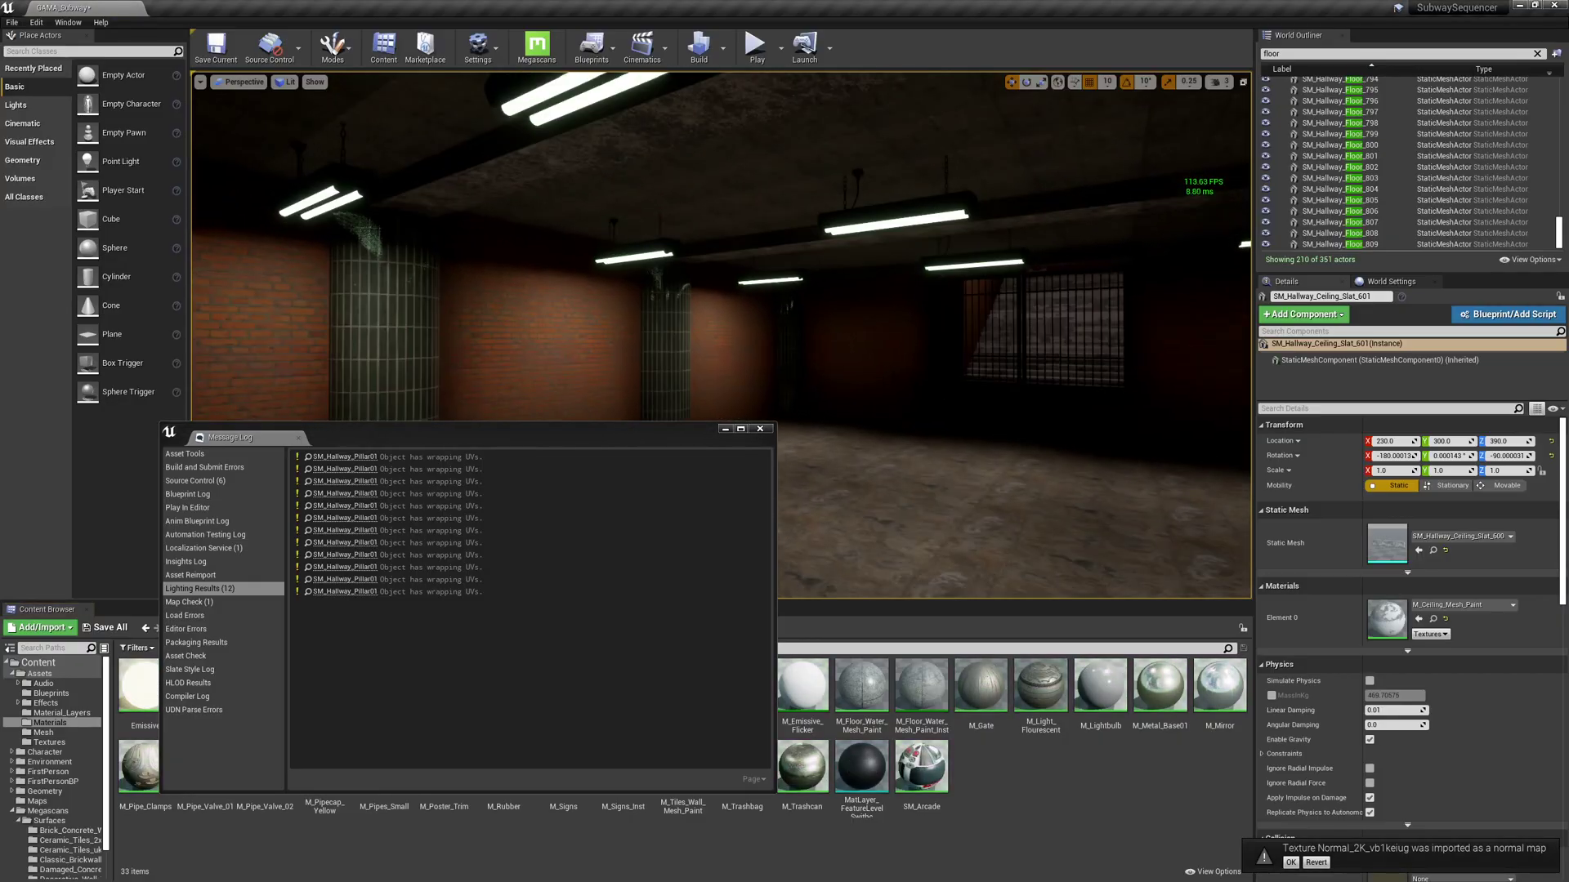
{"action": "left_click", "coordinate": [763, 429]}
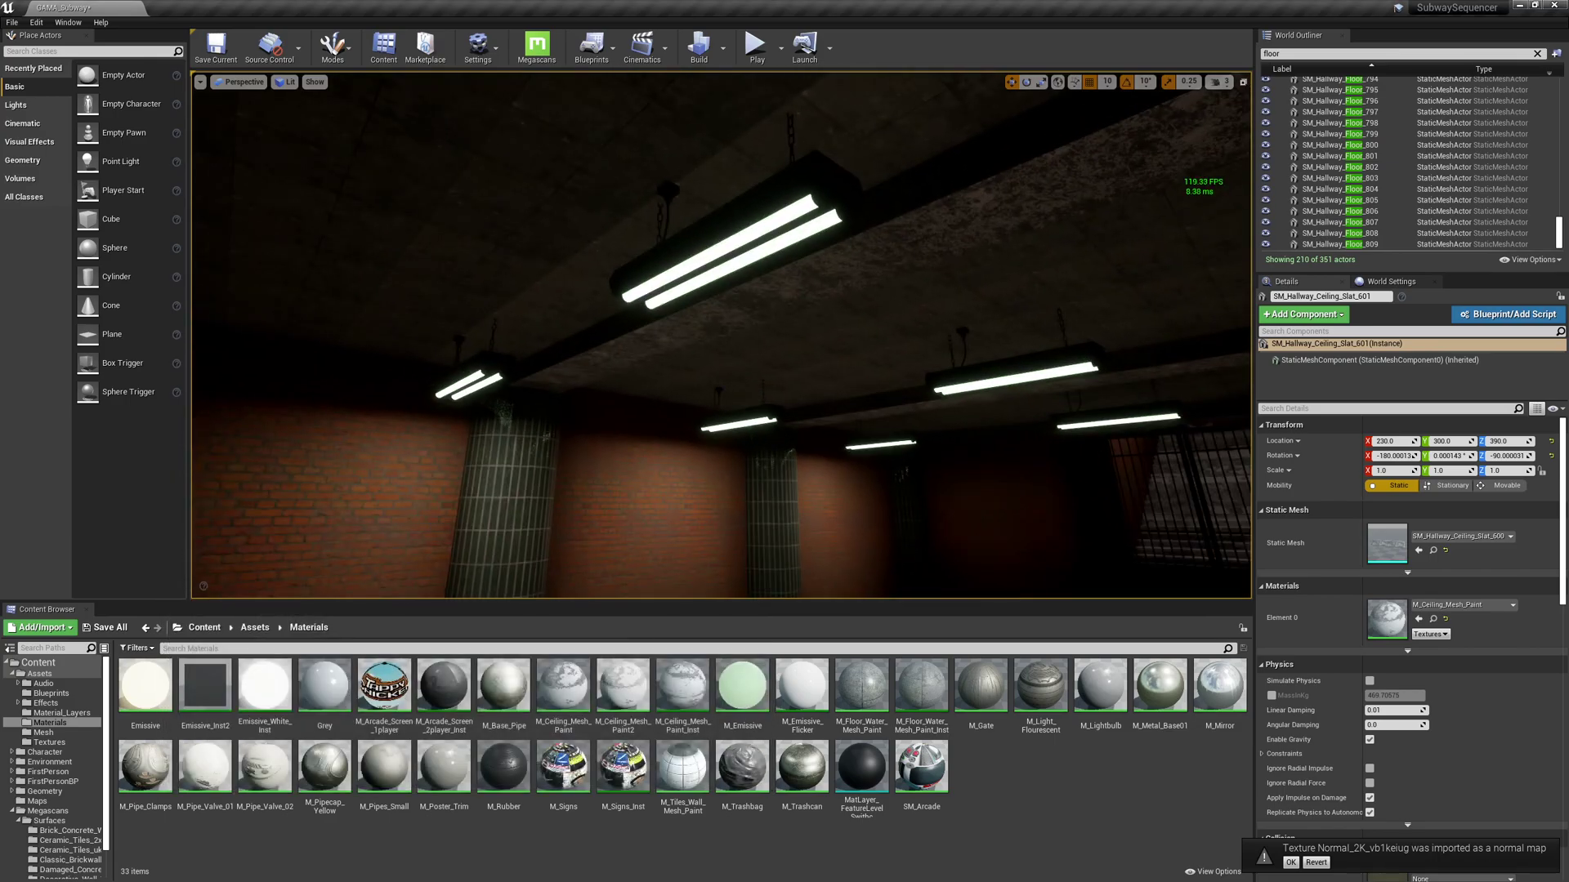
Step: Find the PostProcessVolume in the level and set its Exposure Compensation to 5
{"action": "right_click_drag", "start_coordinate": [763, 392], "coordinate": [402, 309]}
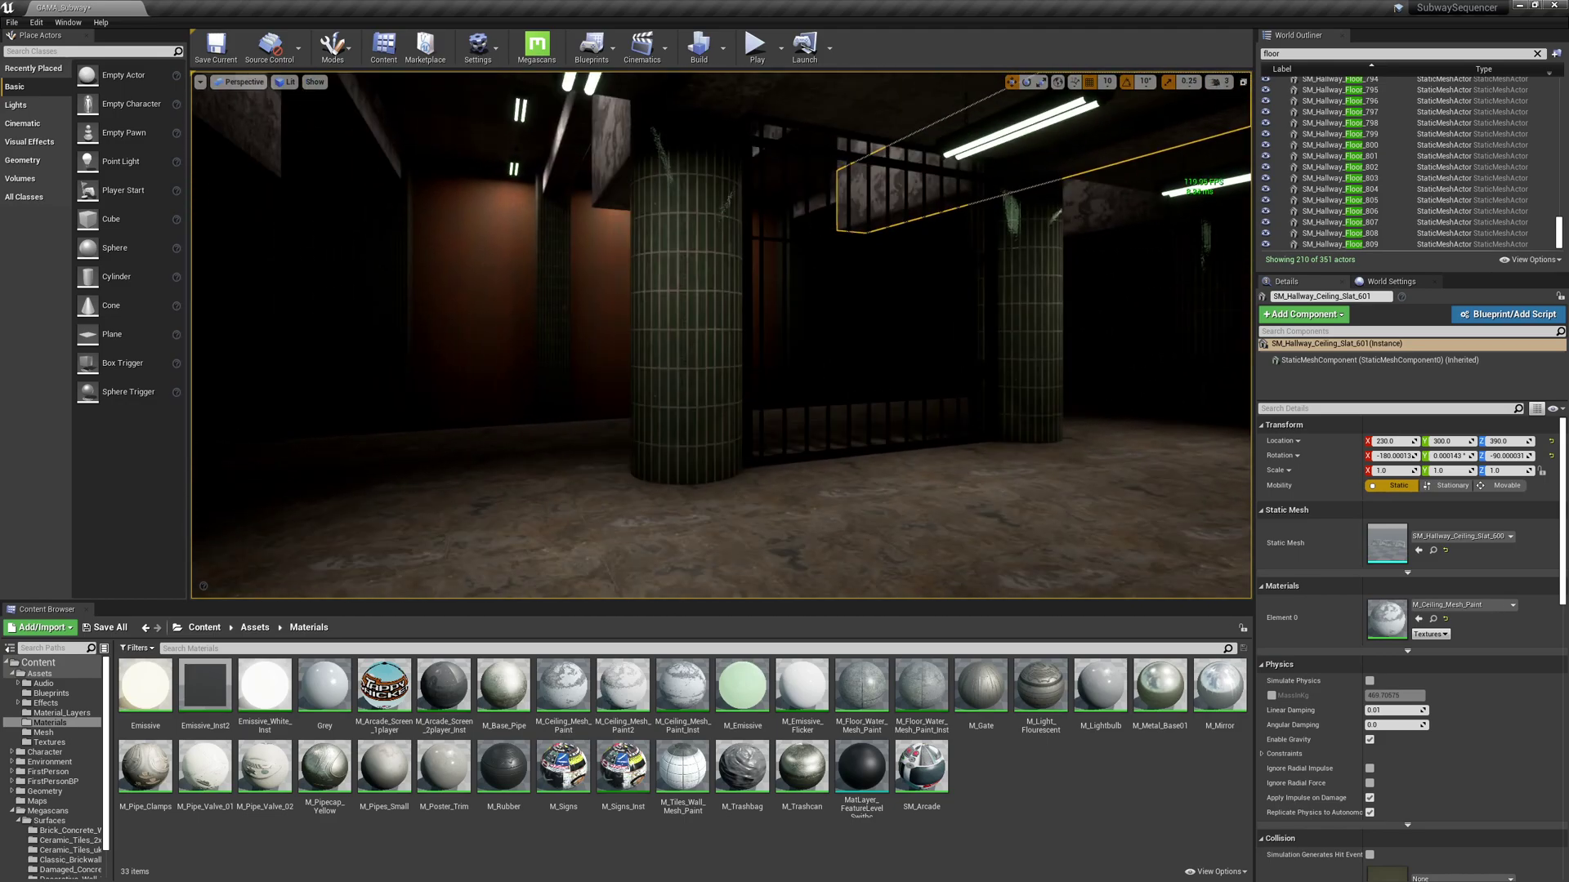
{"action": "right_click_drag", "start_coordinate": [496, 310], "coordinate": [535, 311]}
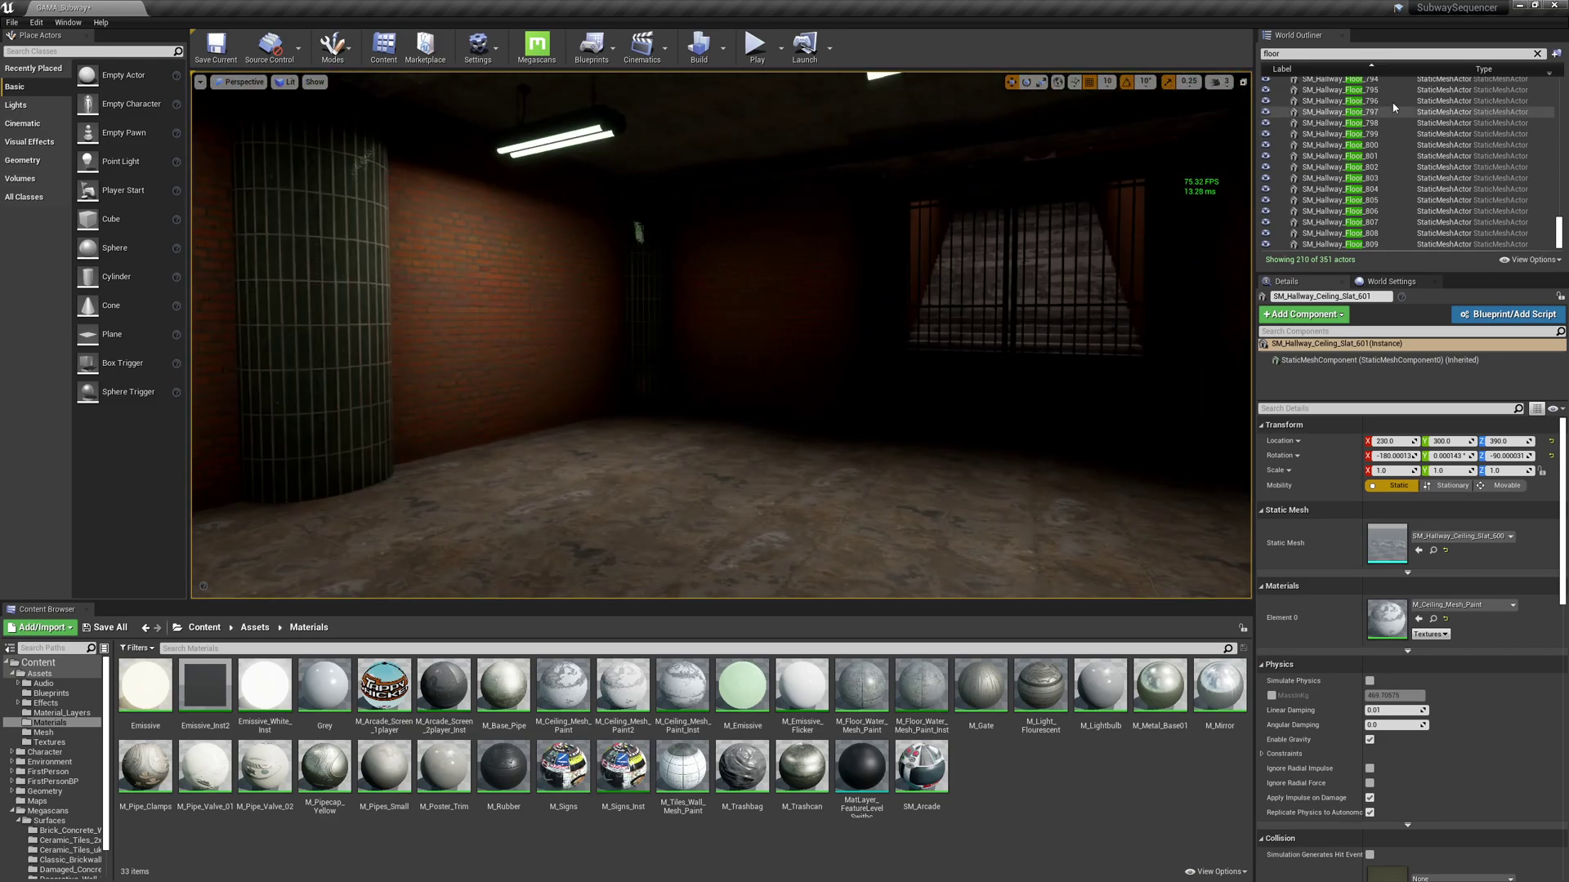
{"action": "key", "text": "ctrl+a"}
{"action": "type", "text": "post"}
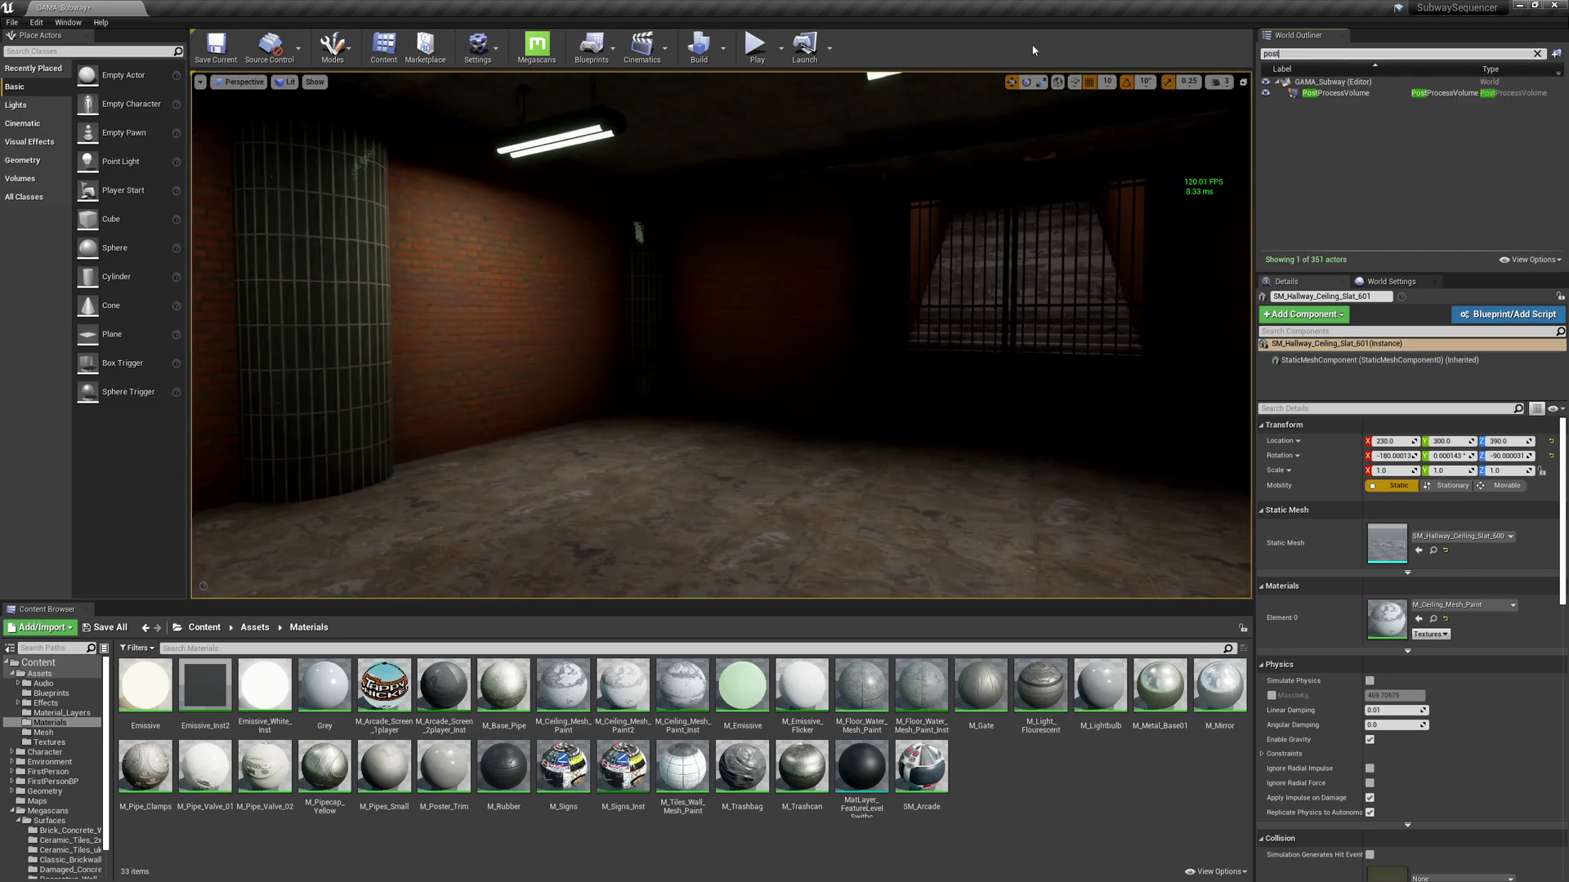
{"action": "left_click", "coordinate": [1332, 93]}
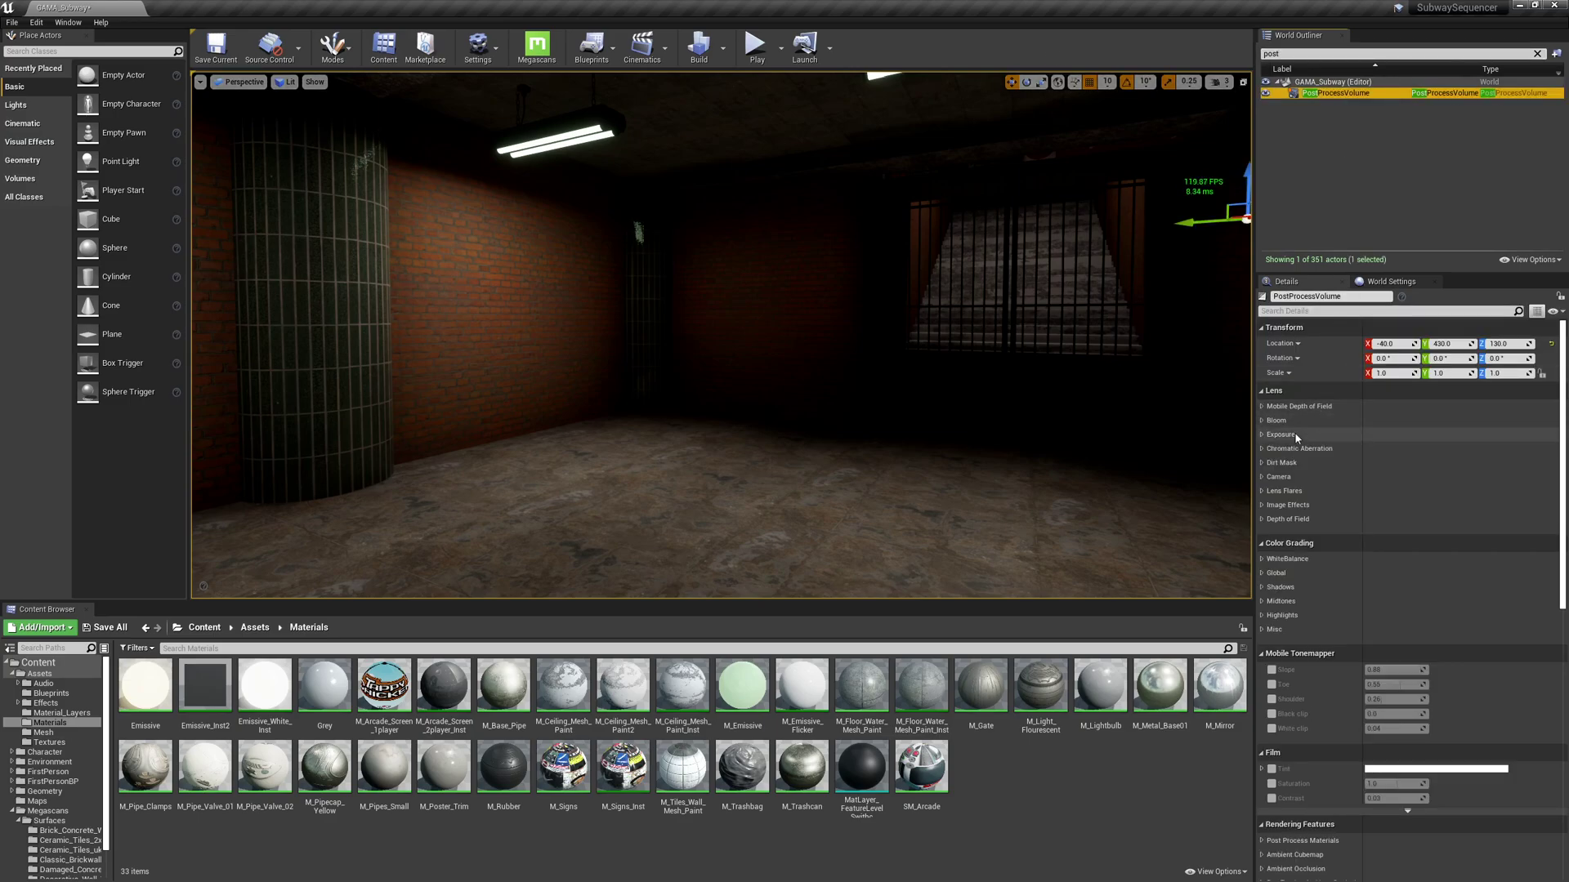
{"action": "left_click", "coordinate": [1262, 434]}
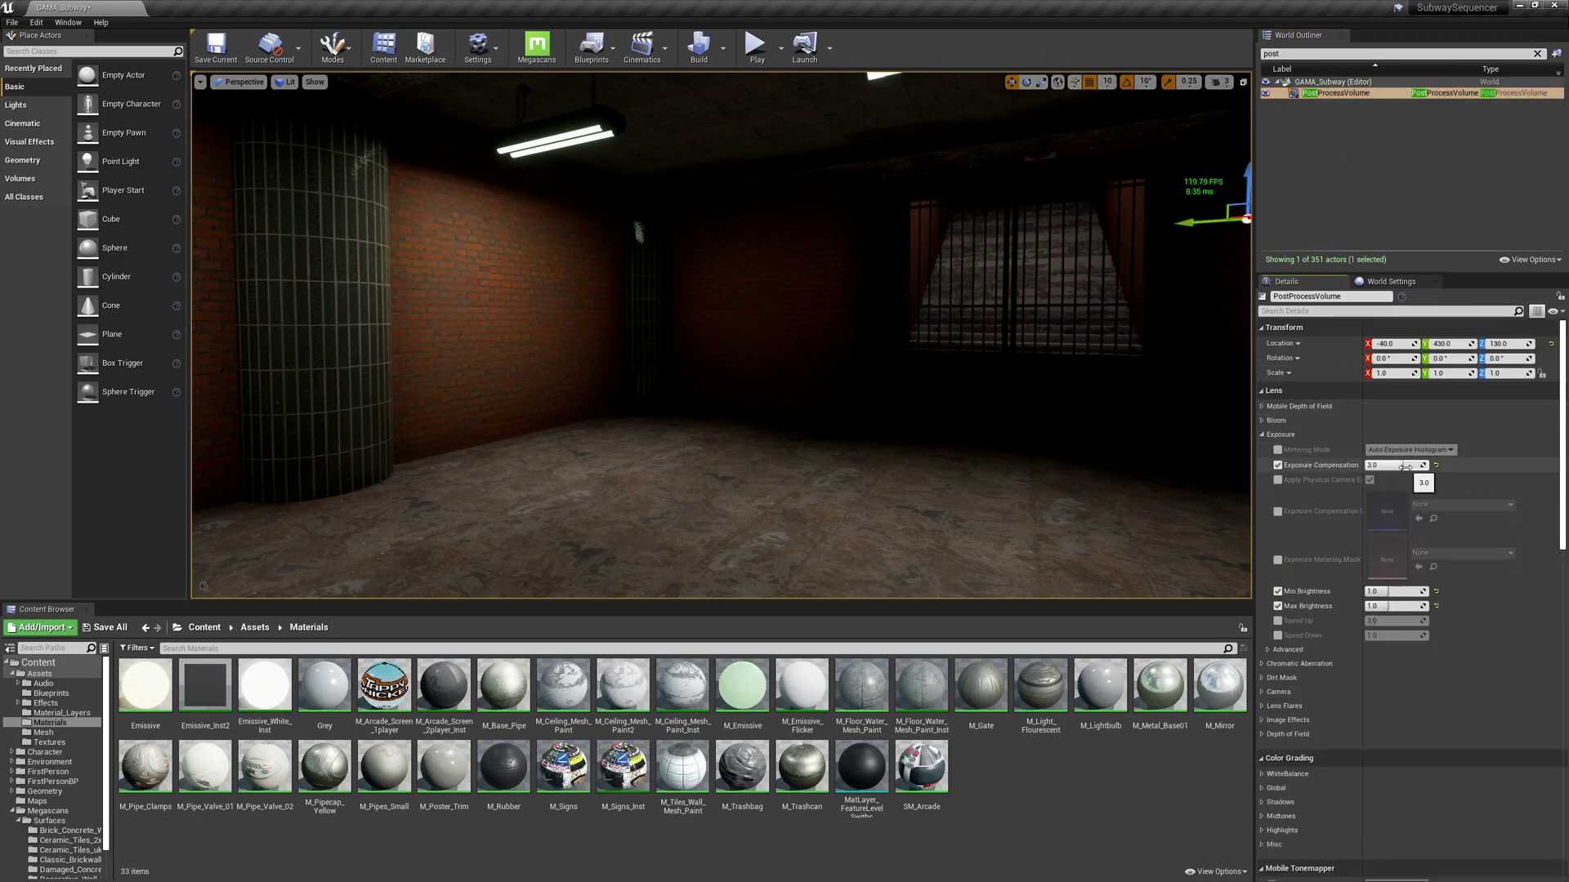
{"action": "left_click_drag", "start_coordinate": [1405, 467], "coordinate": [1454, 467]}
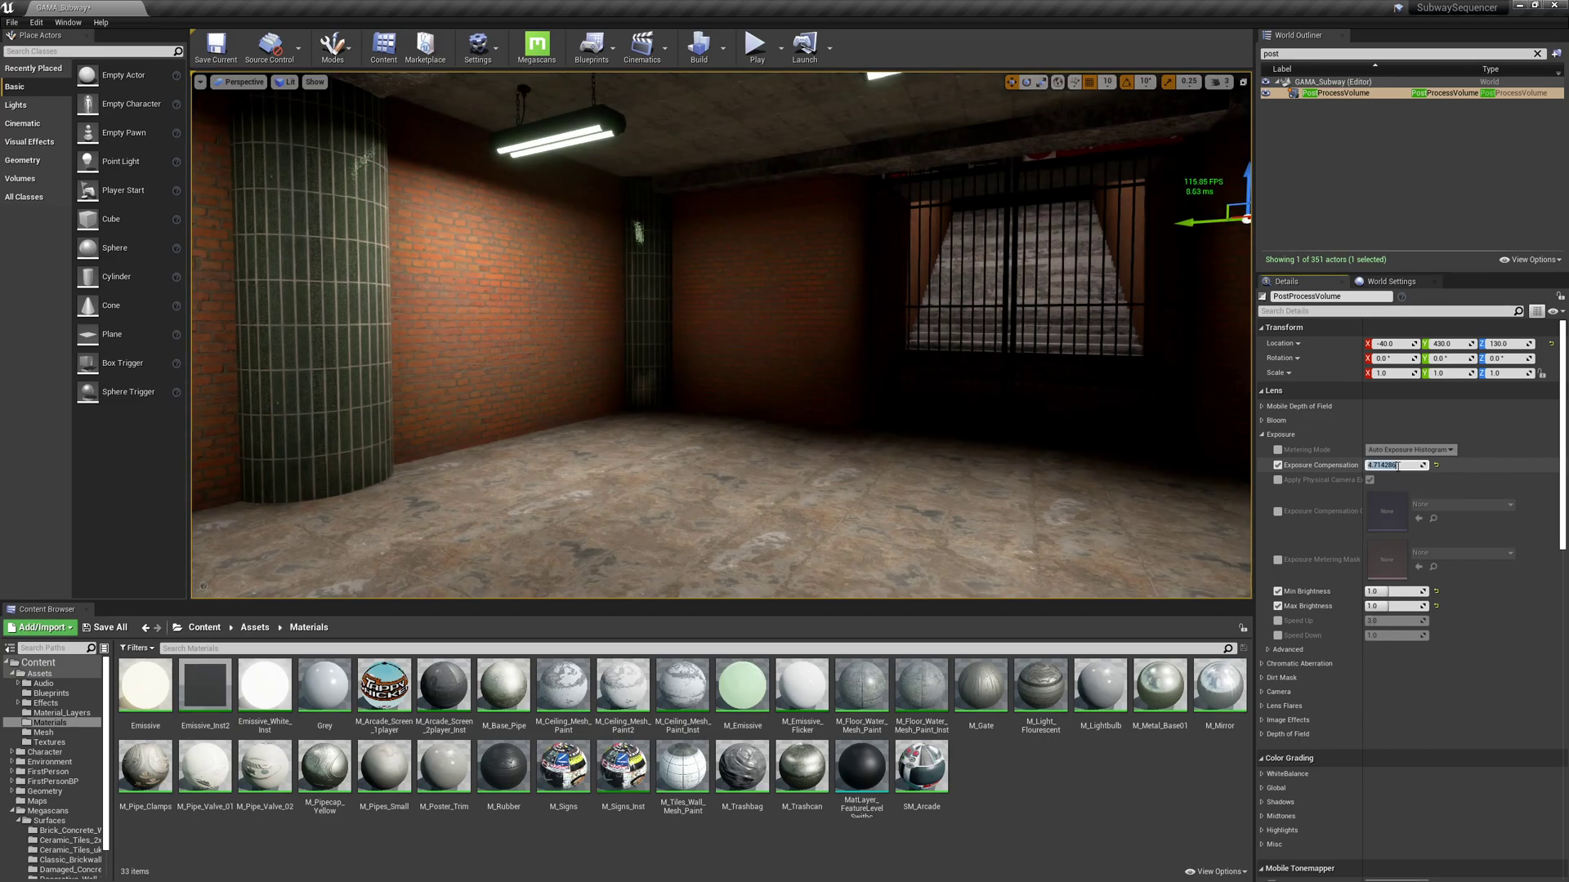
{"action": "type", "text": "5"}
{"action": "key", "text": "Return"}
Step: Show the light icons, select a hanging fluorescent fixture with its rect light, and duplicate both into the stairwell beyond the gate
{"action": "right_click_drag", "start_coordinate": [829, 371], "coordinate": [801, 188]}
{"action": "key", "text": "g"}
{"action": "key", "text": "Escape"}
{"action": "right_click_drag", "start_coordinate": [830, 371], "coordinate": [829, 371]}
{"action": "left_click", "coordinate": [889, 187]}
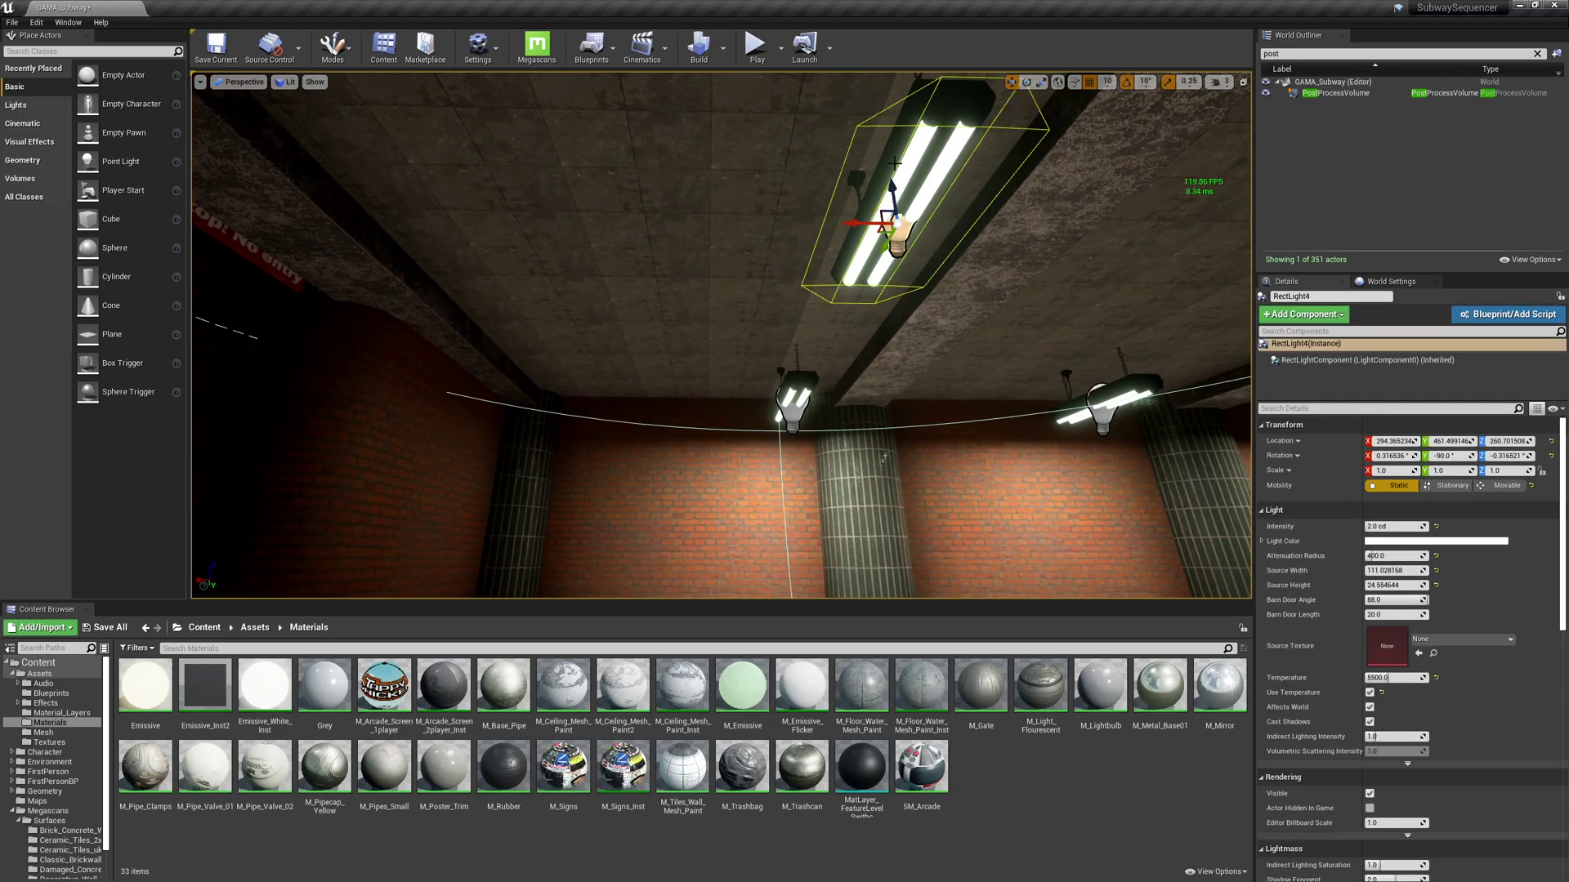
{"action": "left_click", "coordinate": [822, 182], "text": "ctrl"}
{"action": "left_click_drag", "start_coordinate": [808, 175], "coordinate": [572, 175], "text": "alt+shift"}
Step: Duplicate the stairwell fixture and its rect light across the hallway to the stairs behind the opposite gate
{"action": "right_click_drag", "start_coordinate": [722, 335], "coordinate": [760, 393]}
{"action": "right_click_drag", "start_coordinate": [721, 335], "coordinate": [523, 245]}
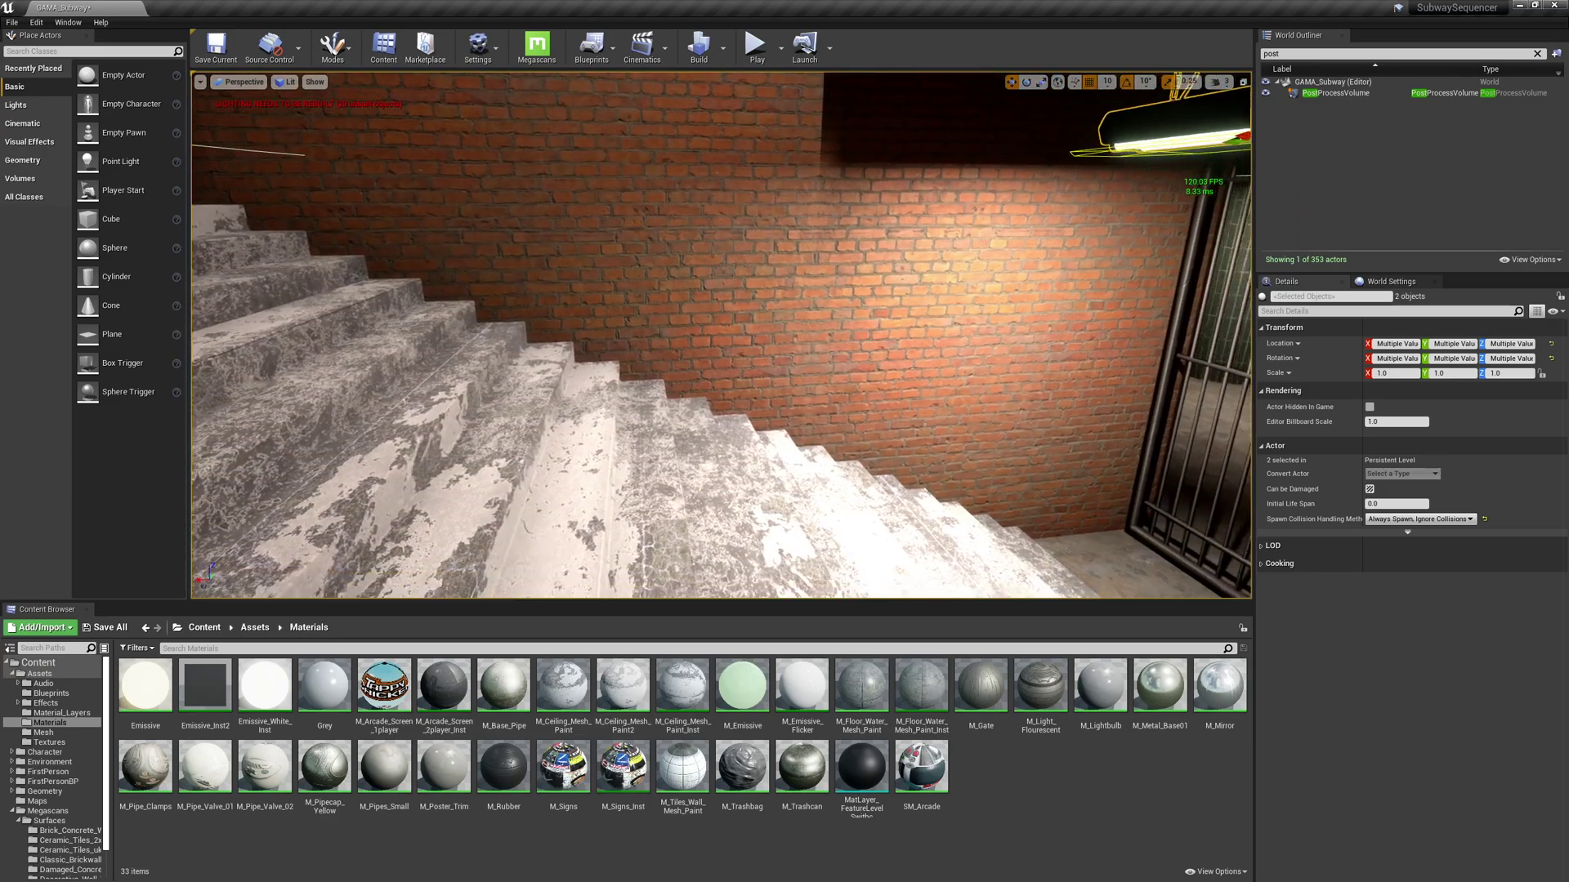
{"action": "right_click_drag", "start_coordinate": [722, 335], "coordinate": [964, 286]}
{"action": "right_click_drag", "start_coordinate": [849, 405], "coordinate": [849, 405]}
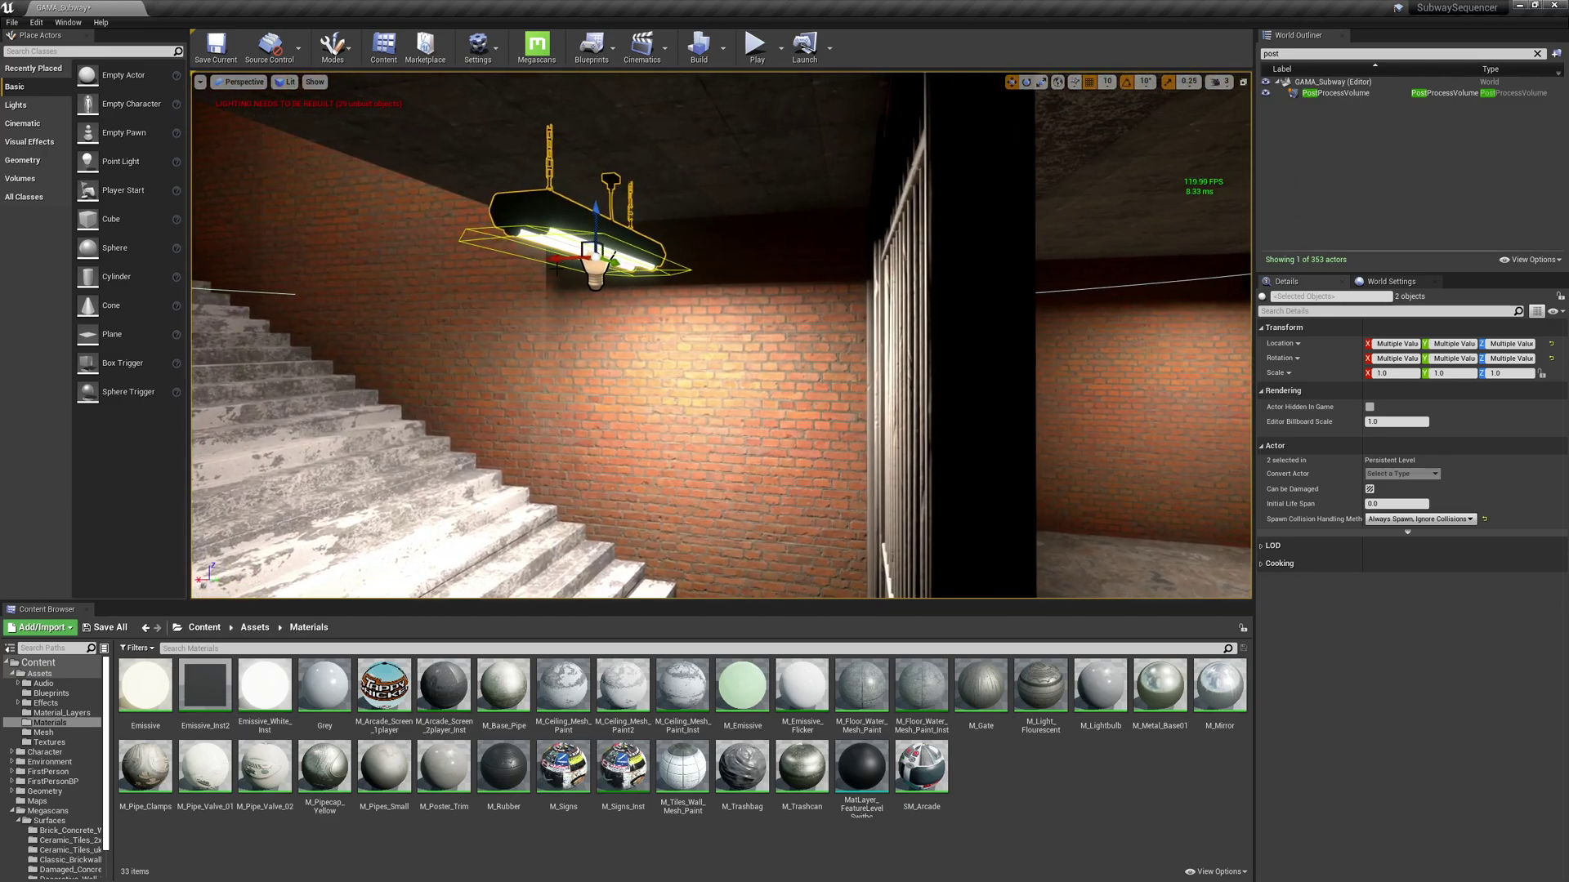
{"action": "left_click_drag", "start_coordinate": [554, 260], "coordinate": [1038, 260], "text": "alt+shift"}
Step: Rebuild the level's lighting with the added stairwell lights
{"action": "right_click_drag", "start_coordinate": [586, 438], "coordinate": [588, 438]}
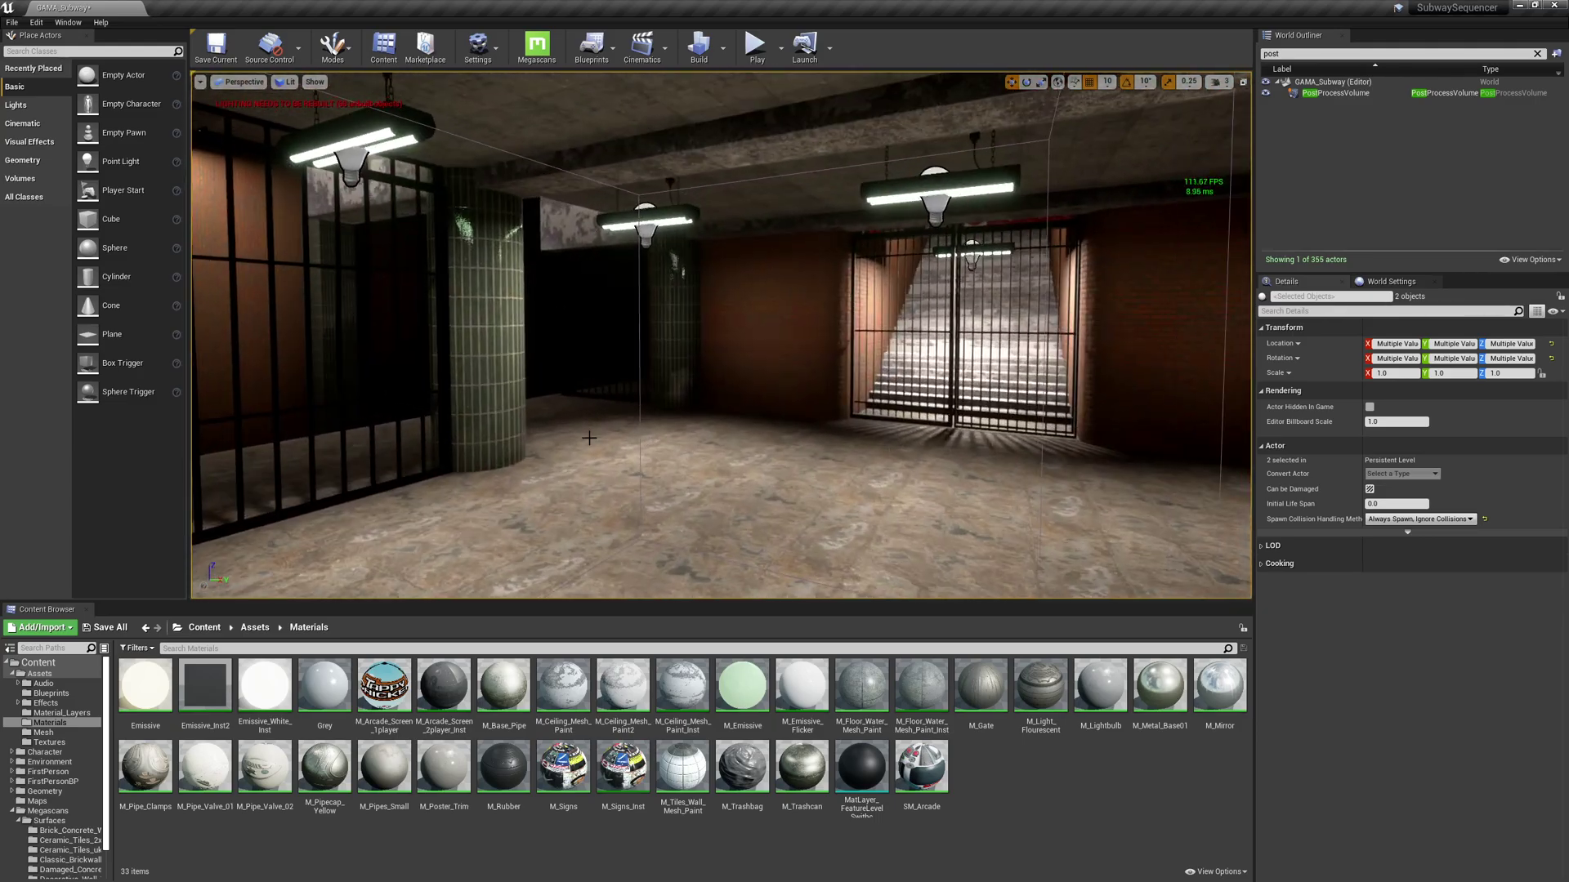
{"action": "right_click_drag", "start_coordinate": [1012, 446], "coordinate": [1012, 446]}
{"action": "left_click", "coordinate": [699, 45]}
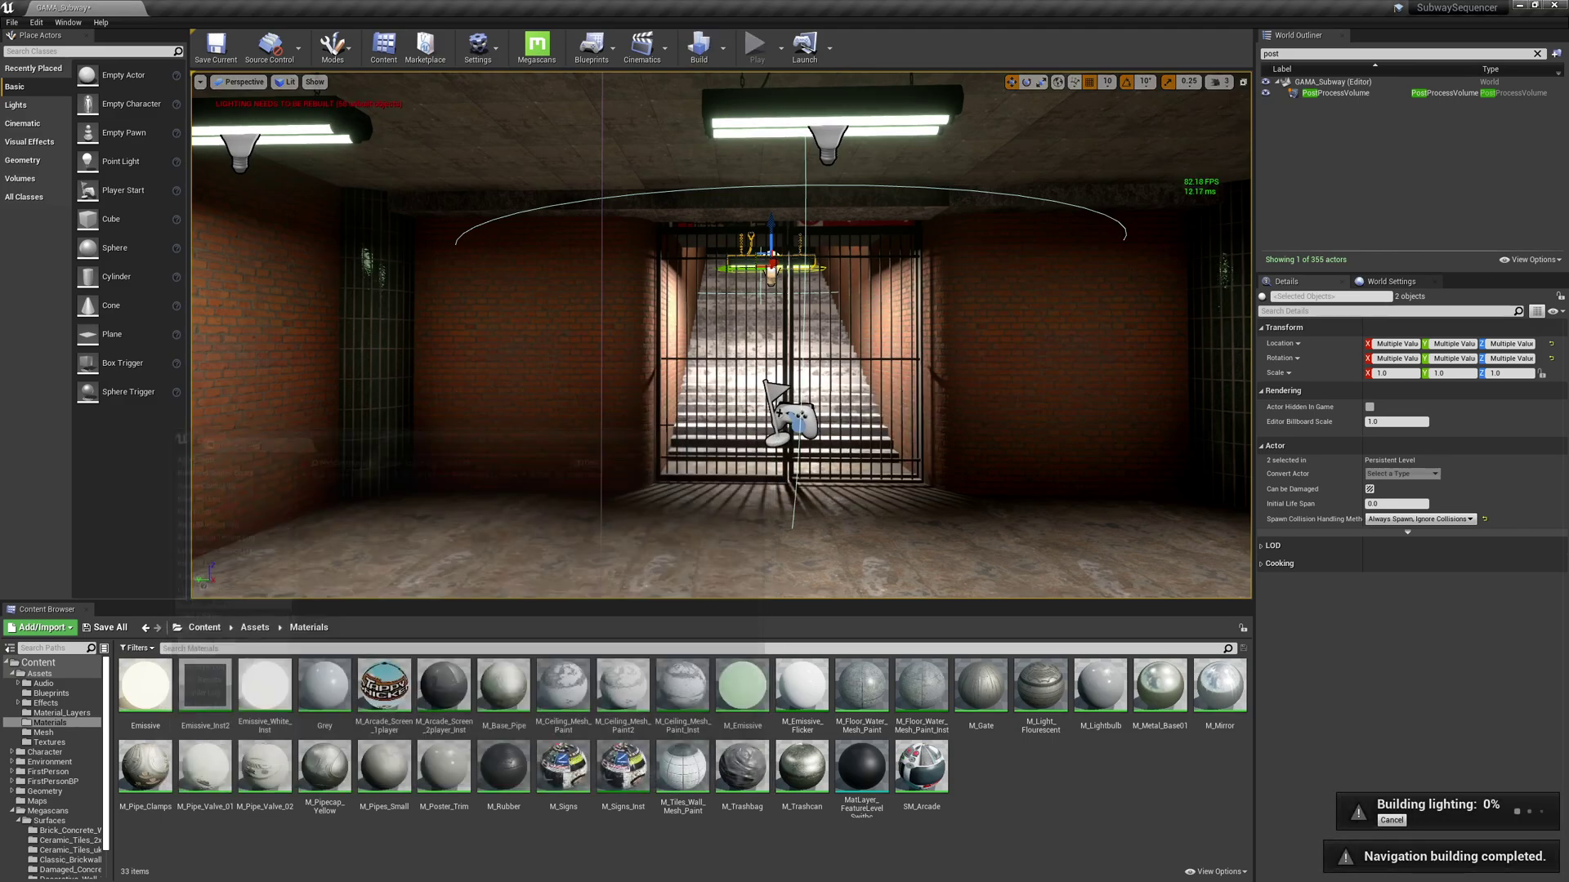
Step: Open the material instance of the green-tiled pillar and enable its Metallic Controls parameter
{"action": "left_click", "coordinate": [377, 335]}
{"action": "right_click_drag", "start_coordinate": [507, 369], "coordinate": [380, 370]}
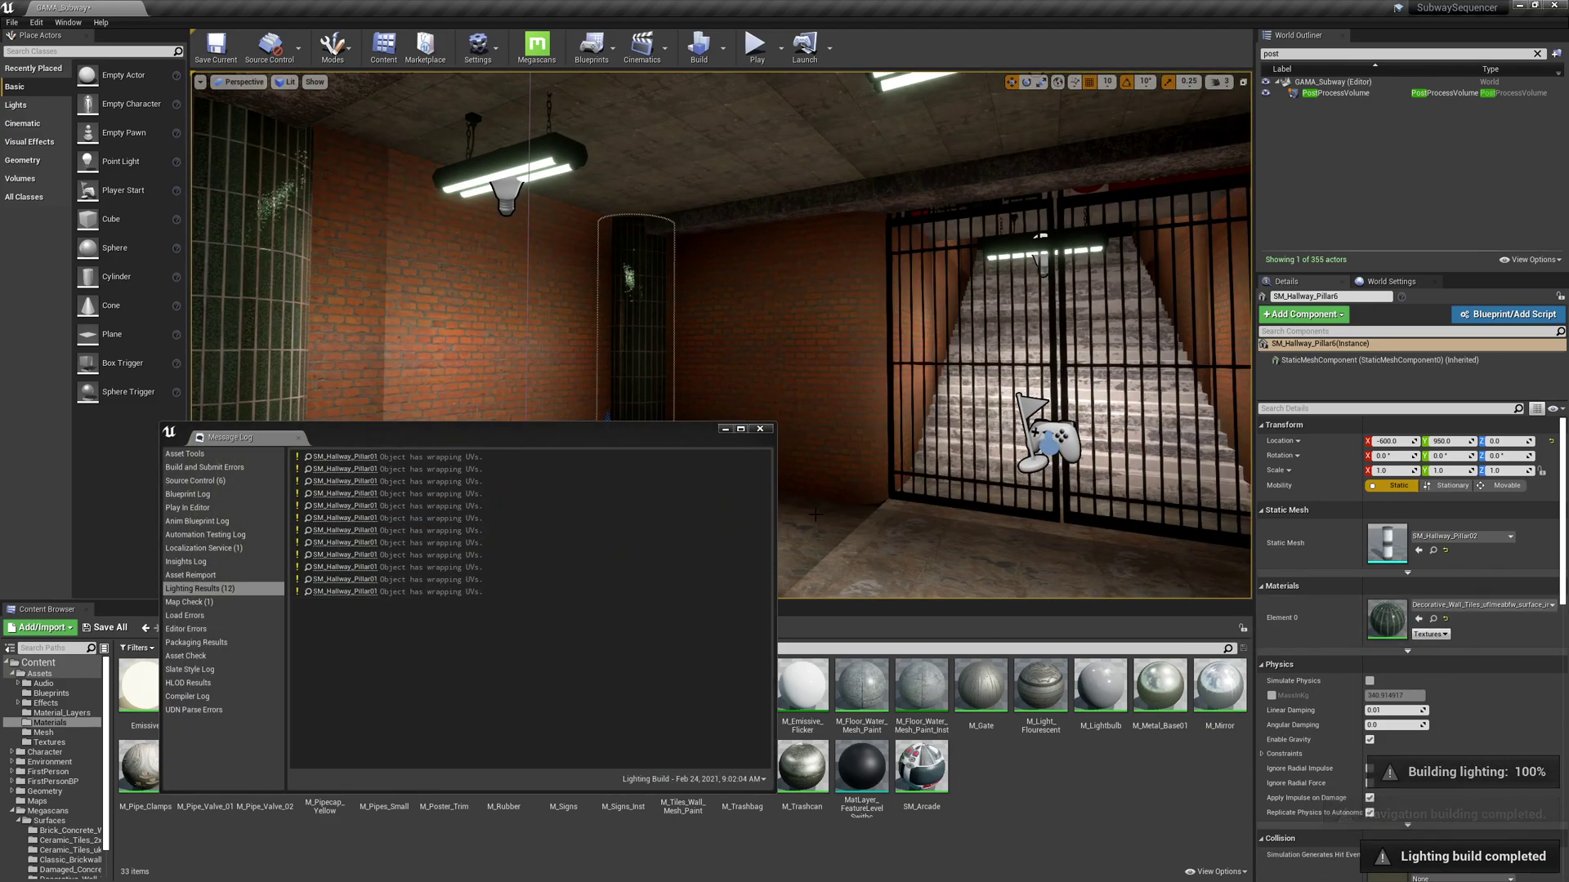
{"action": "left_click", "coordinate": [760, 429]}
{"action": "double_click", "coordinate": [1389, 617]}
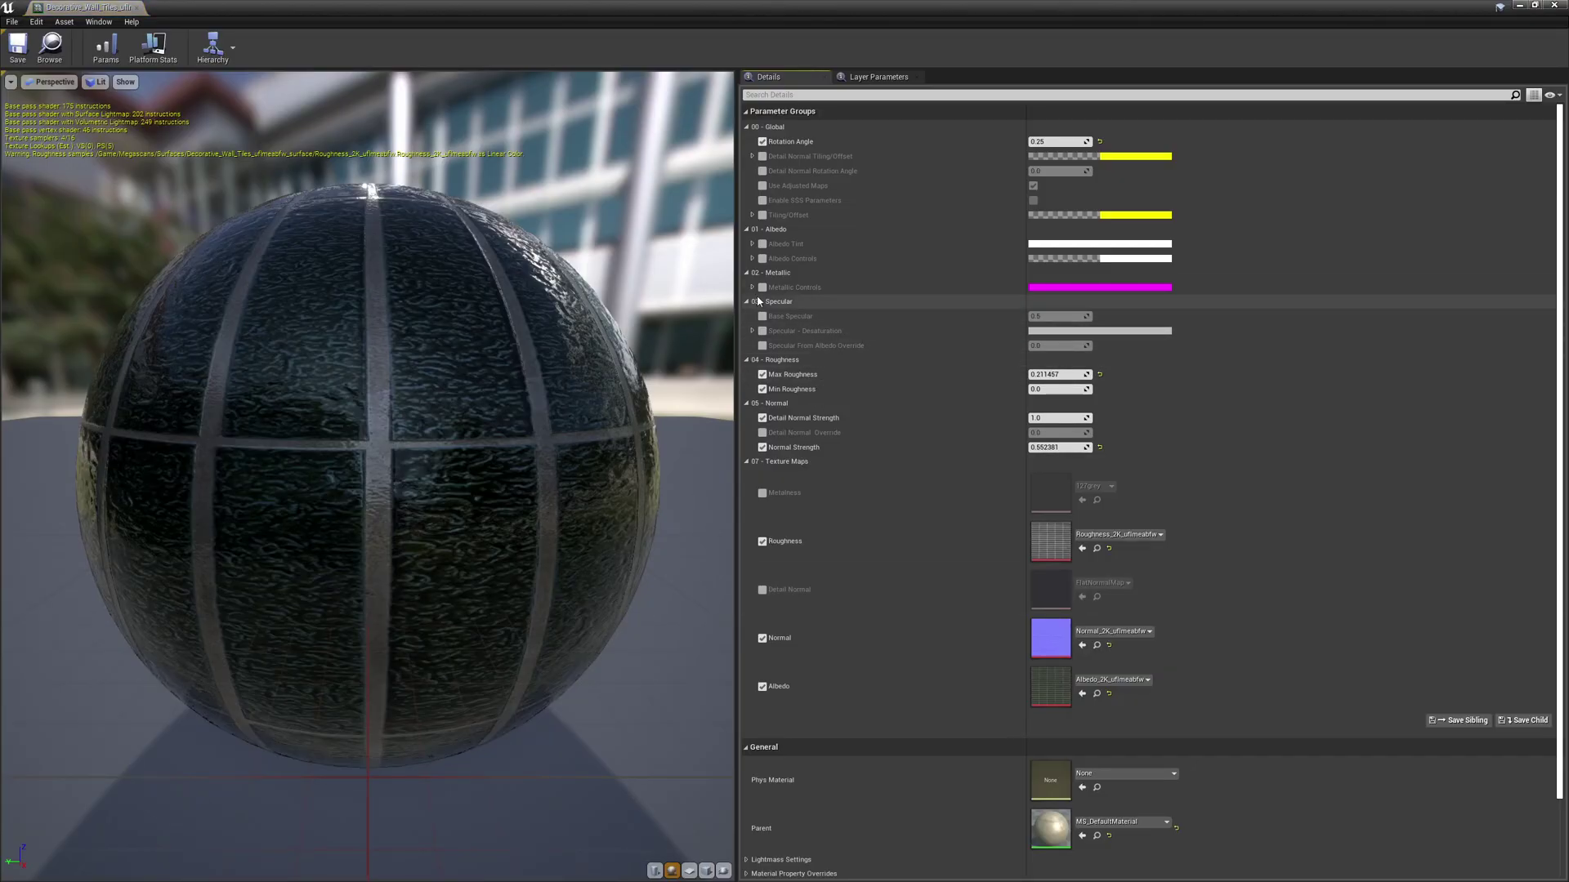
{"action": "left_click", "coordinate": [752, 288]}
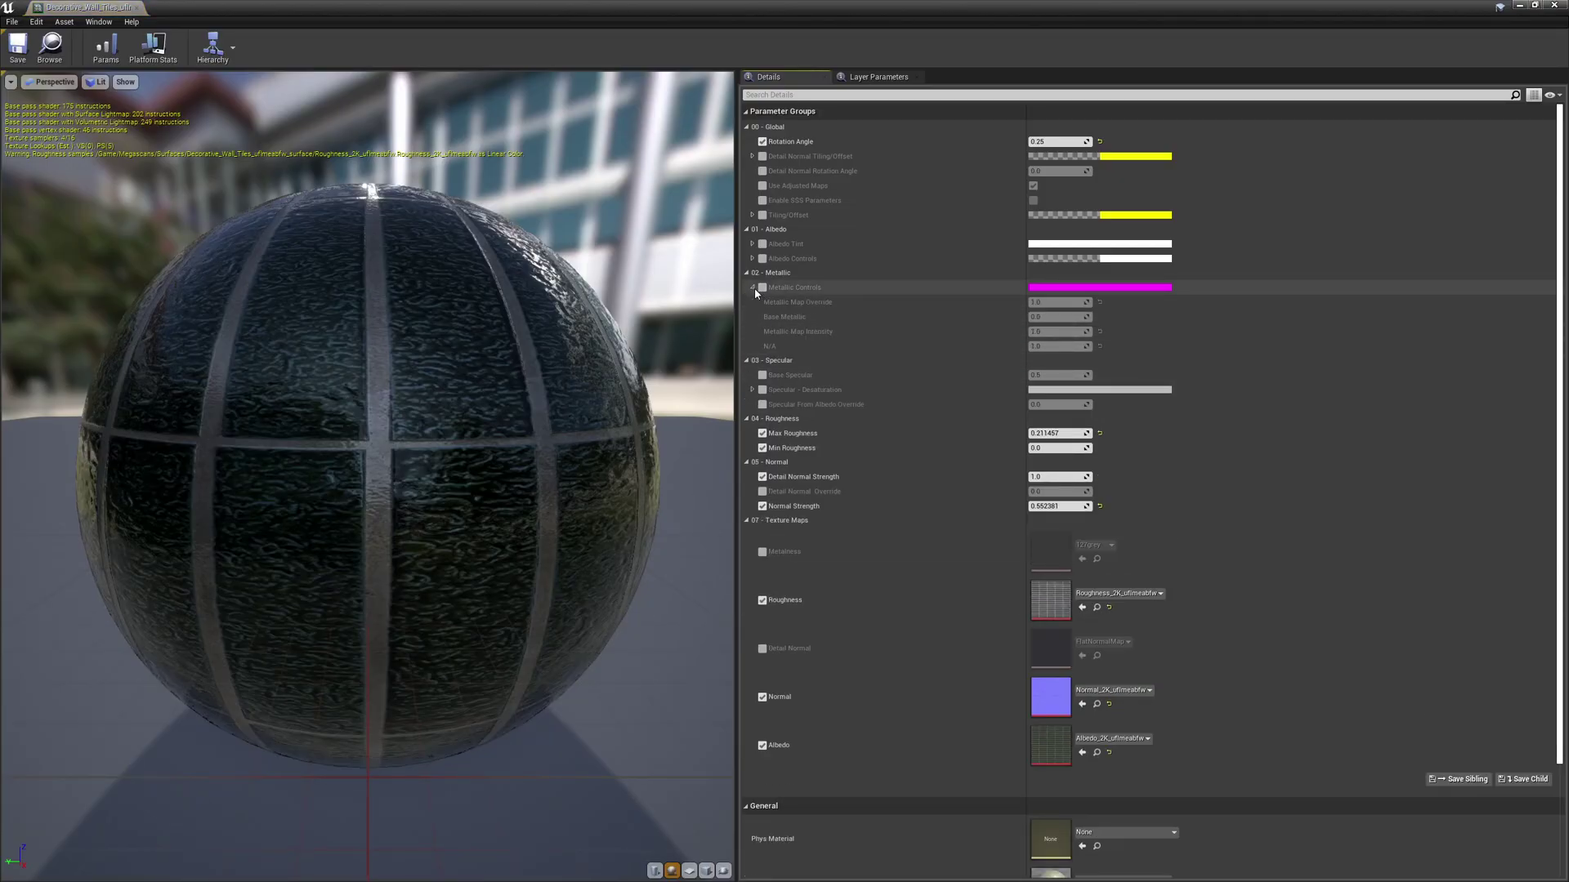
{"action": "left_click", "coordinate": [762, 288]}
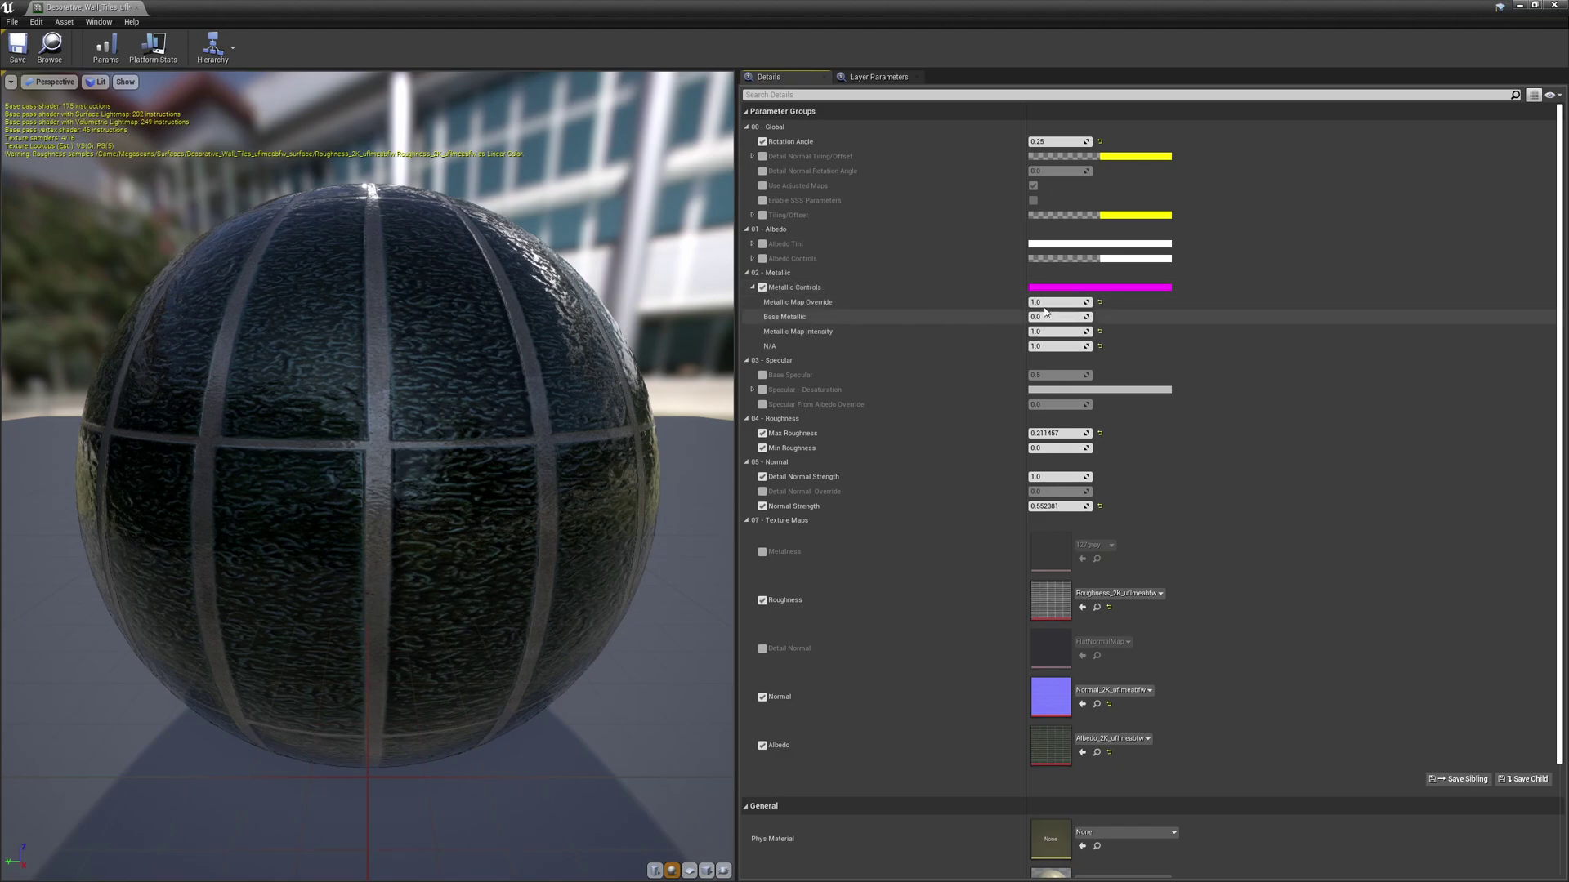
Step: Set the tile material's Metallic Map Override and Metallic Map Intensity to 0.0, with the material editor floating over the level editor
{"action": "left_click_drag", "start_coordinate": [518, 430], "coordinate": [533, 433]}
{"action": "left_click_drag", "start_coordinate": [1079, 303], "coordinate": [842, 303]}
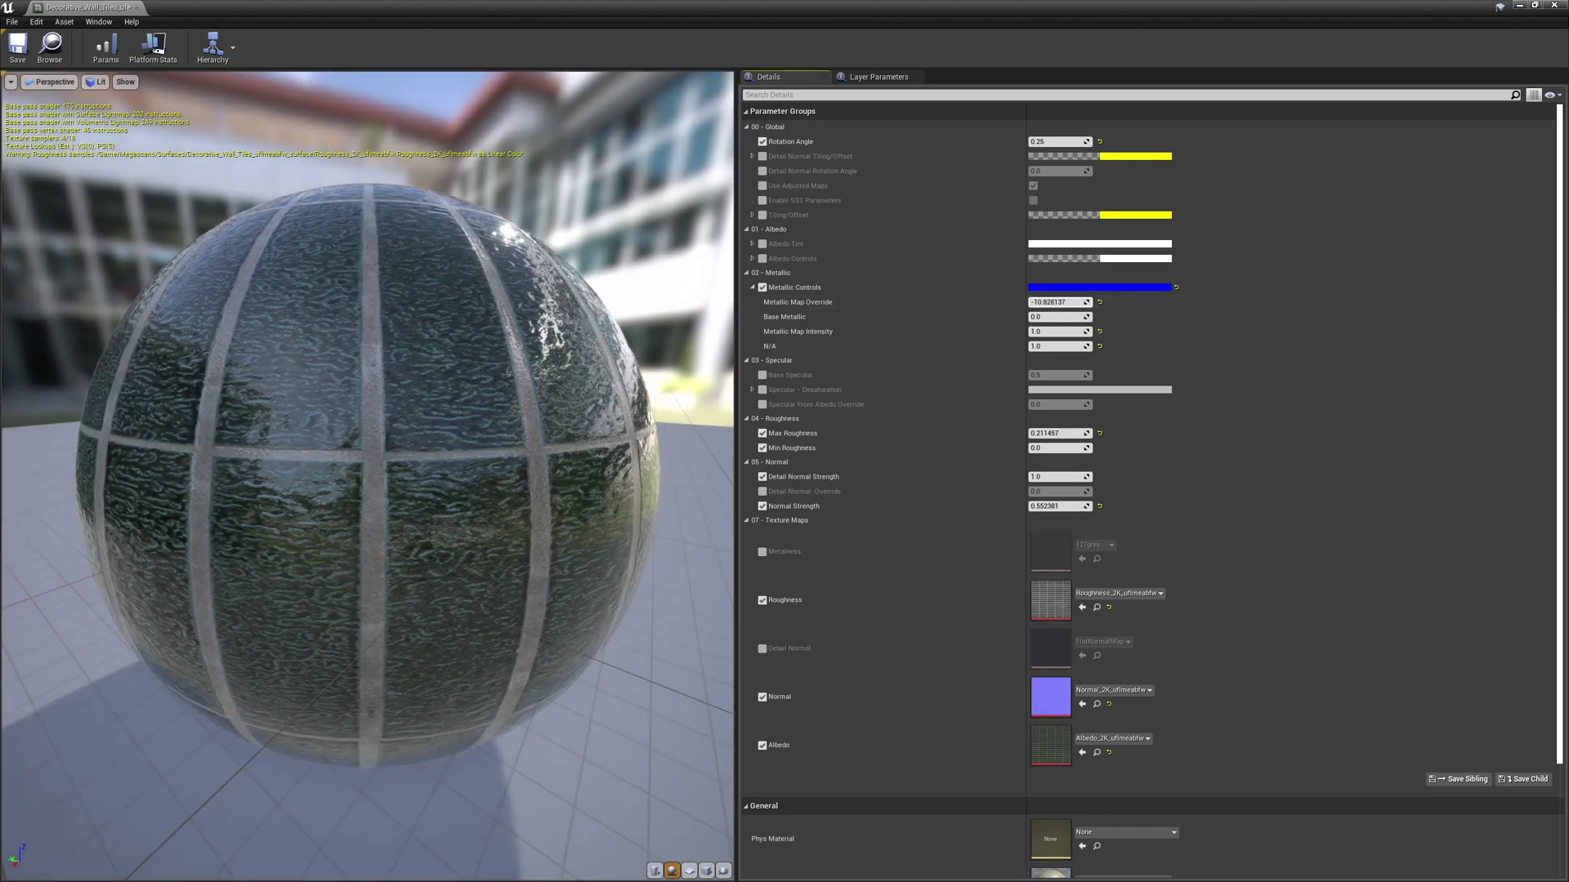
{"action": "left_click", "coordinate": [1073, 301]}
{"action": "left_click_drag", "start_coordinate": [523, 327], "coordinate": [445, 360]}
{"action": "left_click_drag", "start_coordinate": [539, 7], "coordinate": [573, 348]}
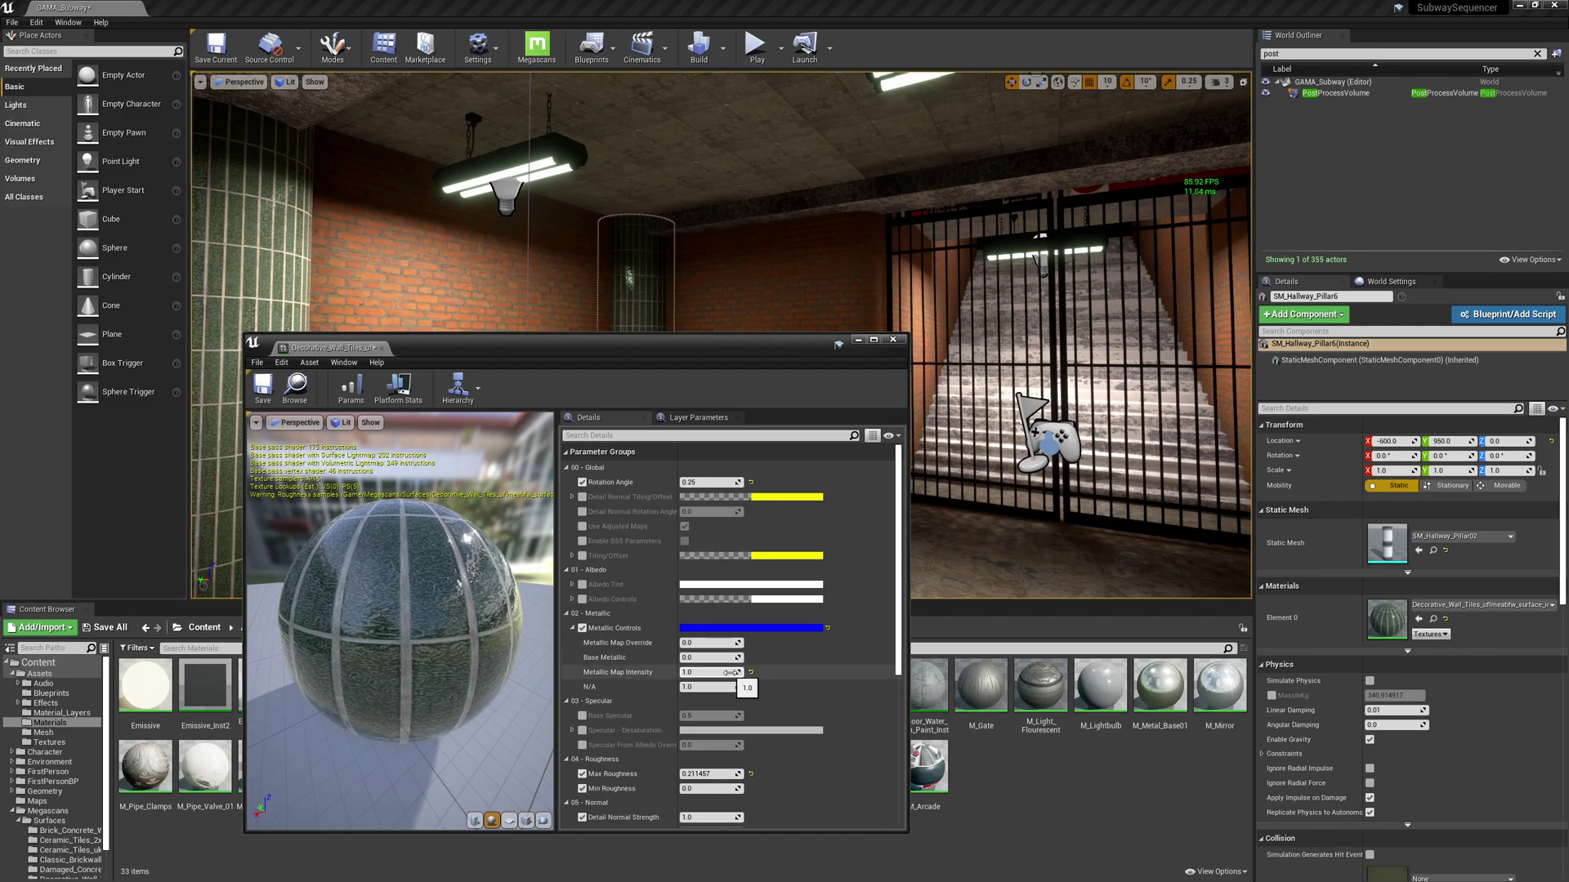
{"action": "key", "text": "Return"}
Step: Try a Metallic Map Override of 1.0 on the tile material, then return it to 0.0
{"action": "scroll", "coordinate": [482, 638], "scroll_direction": "up", "scroll_amount": 3}
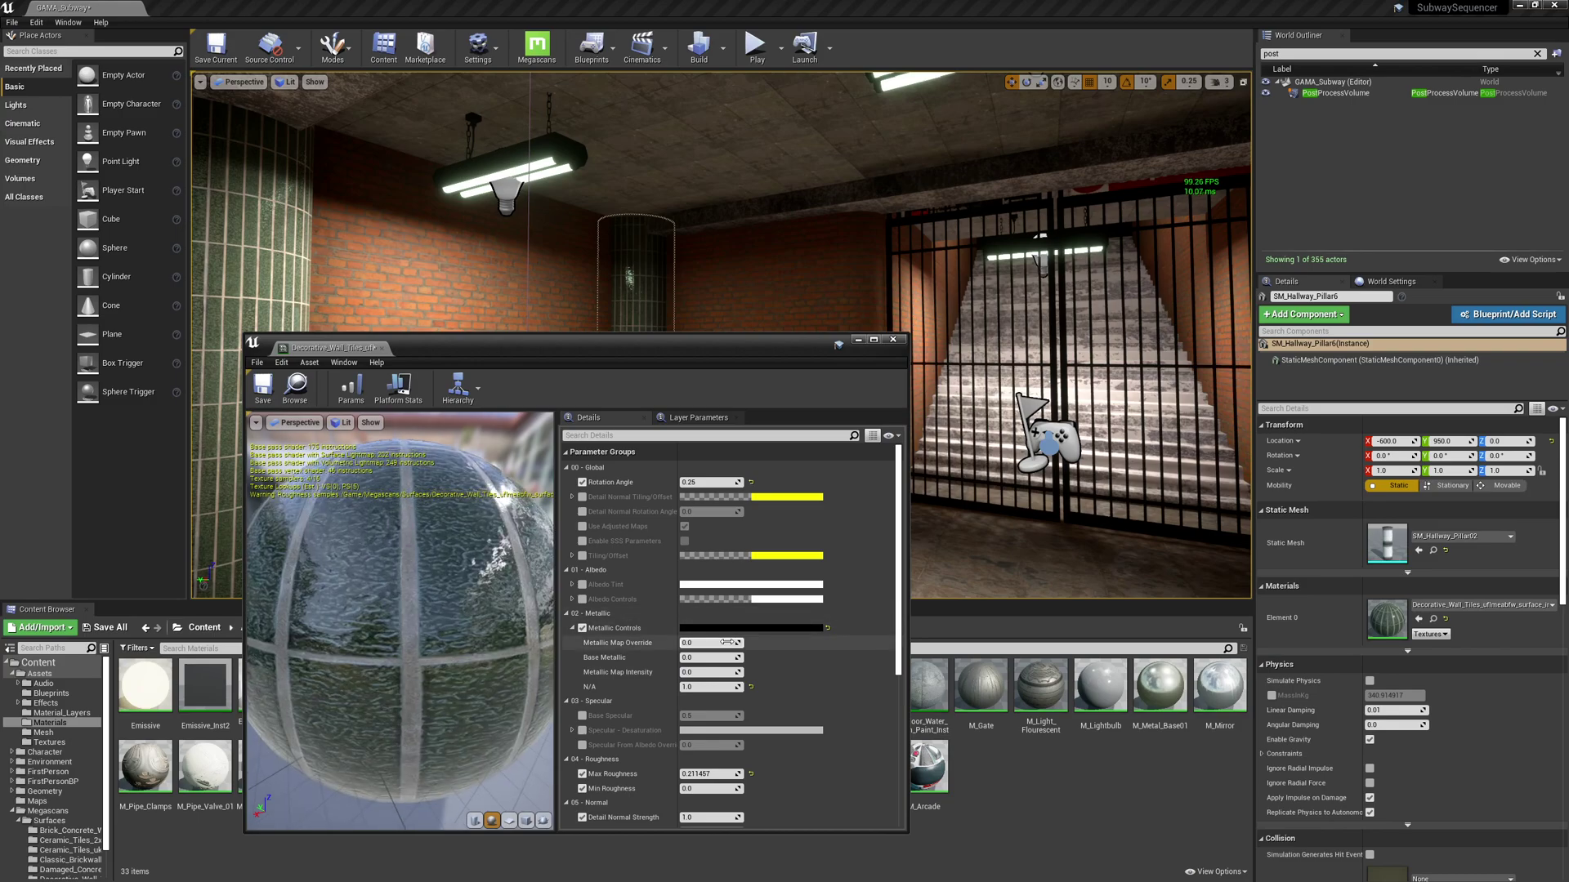
{"action": "left_click_drag", "start_coordinate": [726, 643], "coordinate": [784, 642]}
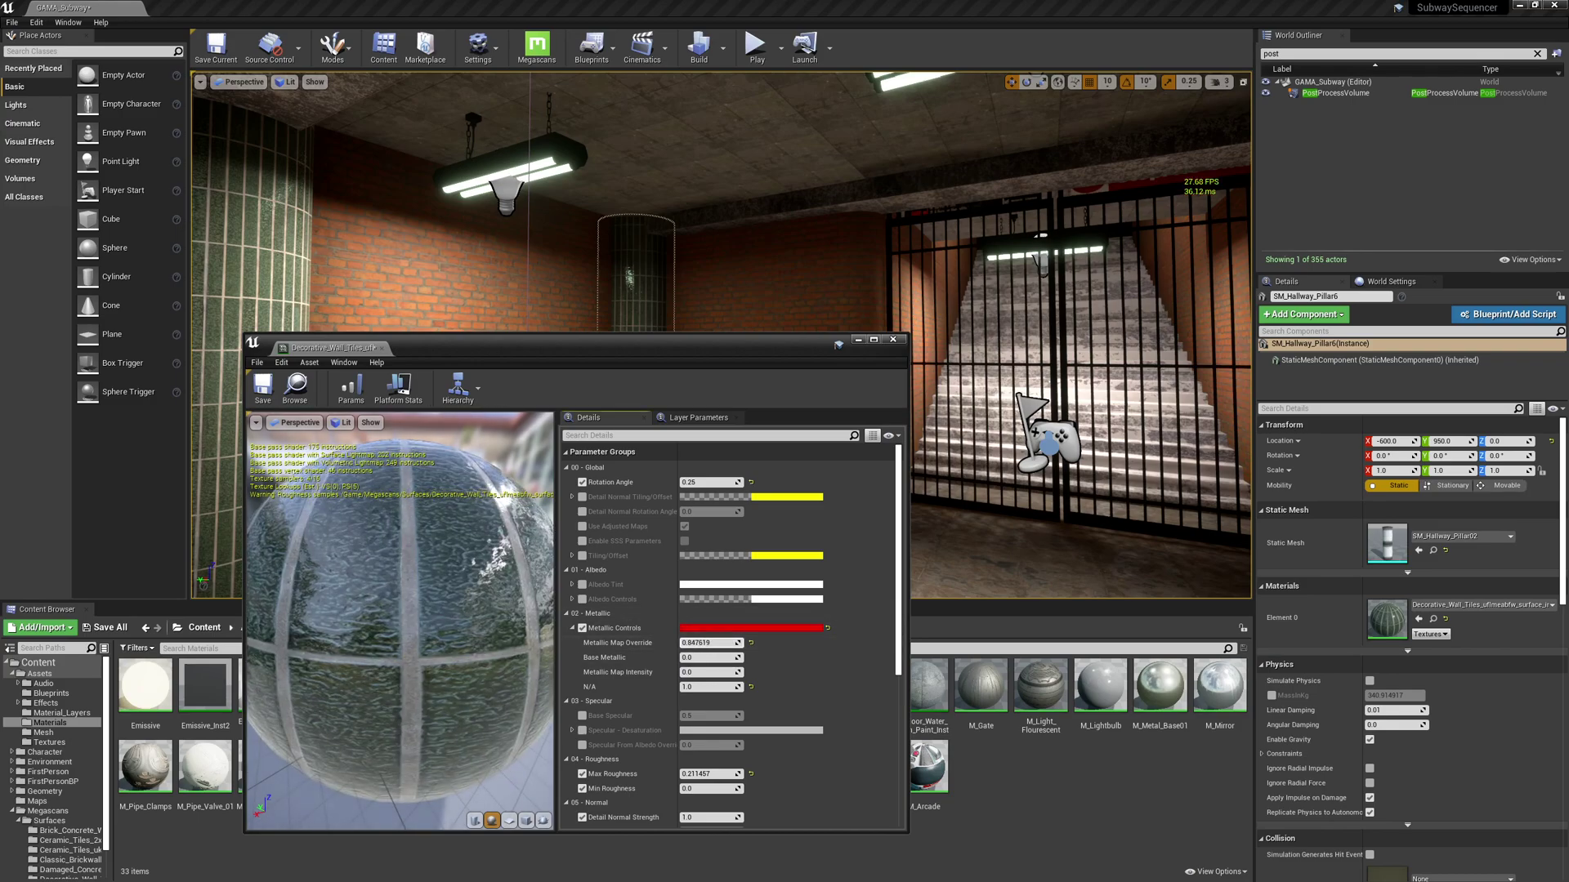
{"action": "left_click", "coordinate": [721, 644]}
{"action": "type", "text": "1.0"}
{"action": "key", "text": "Return"}
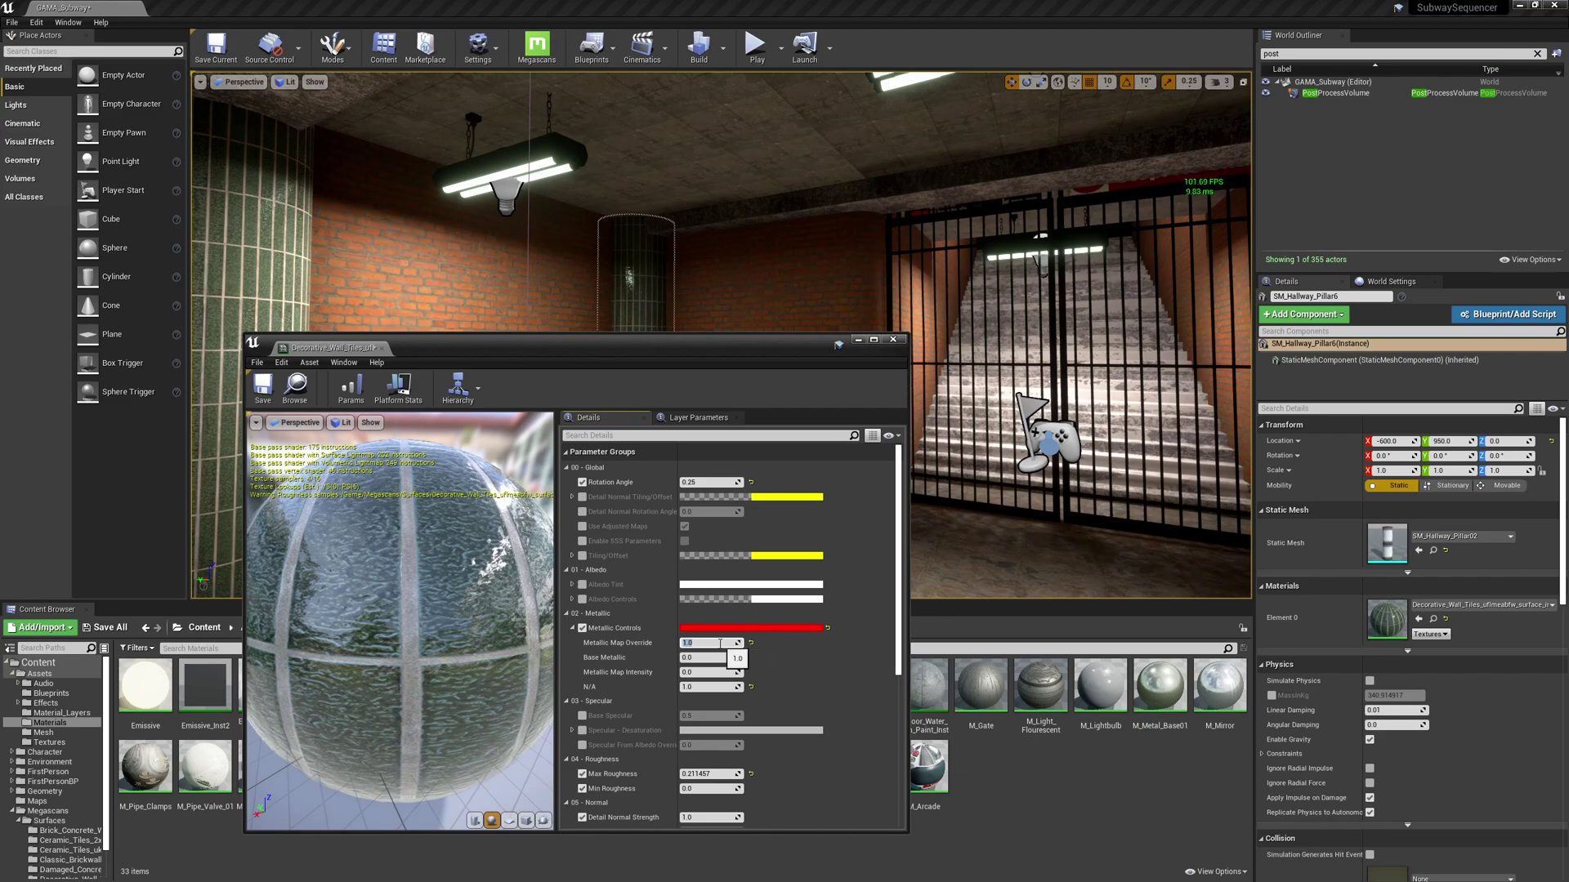
{"action": "type", "text": "0.0"}
{"action": "key", "text": "Return"}
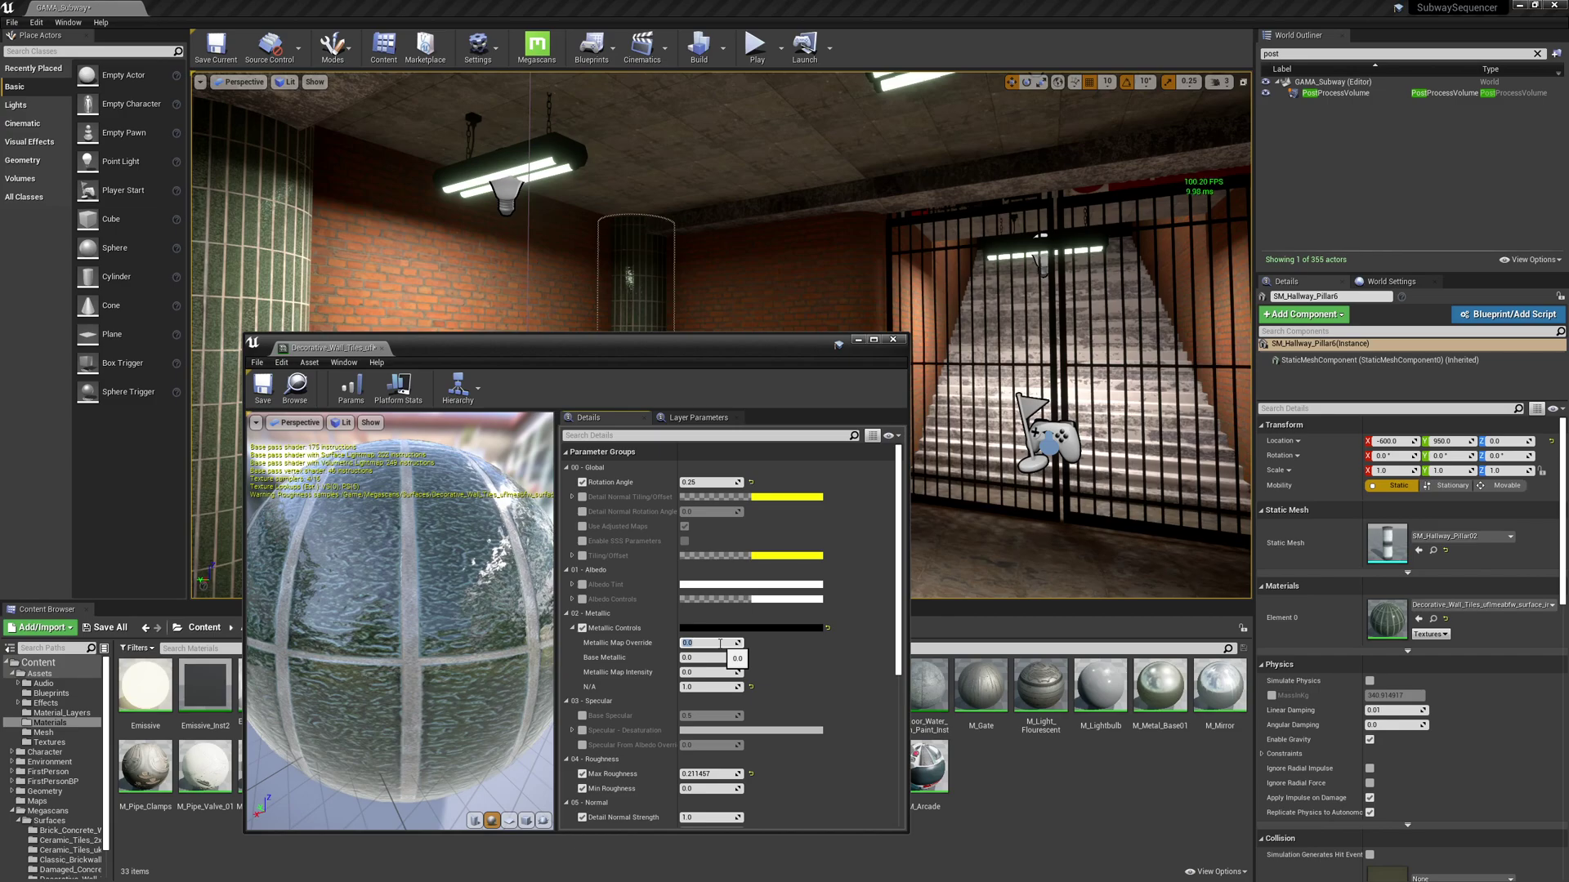
Step: Enable the Metalness texture map override in the green tile material instance and check its texture choice
{"action": "scroll", "coordinate": [667, 692], "scroll_direction": "down", "scroll_amount": 4}
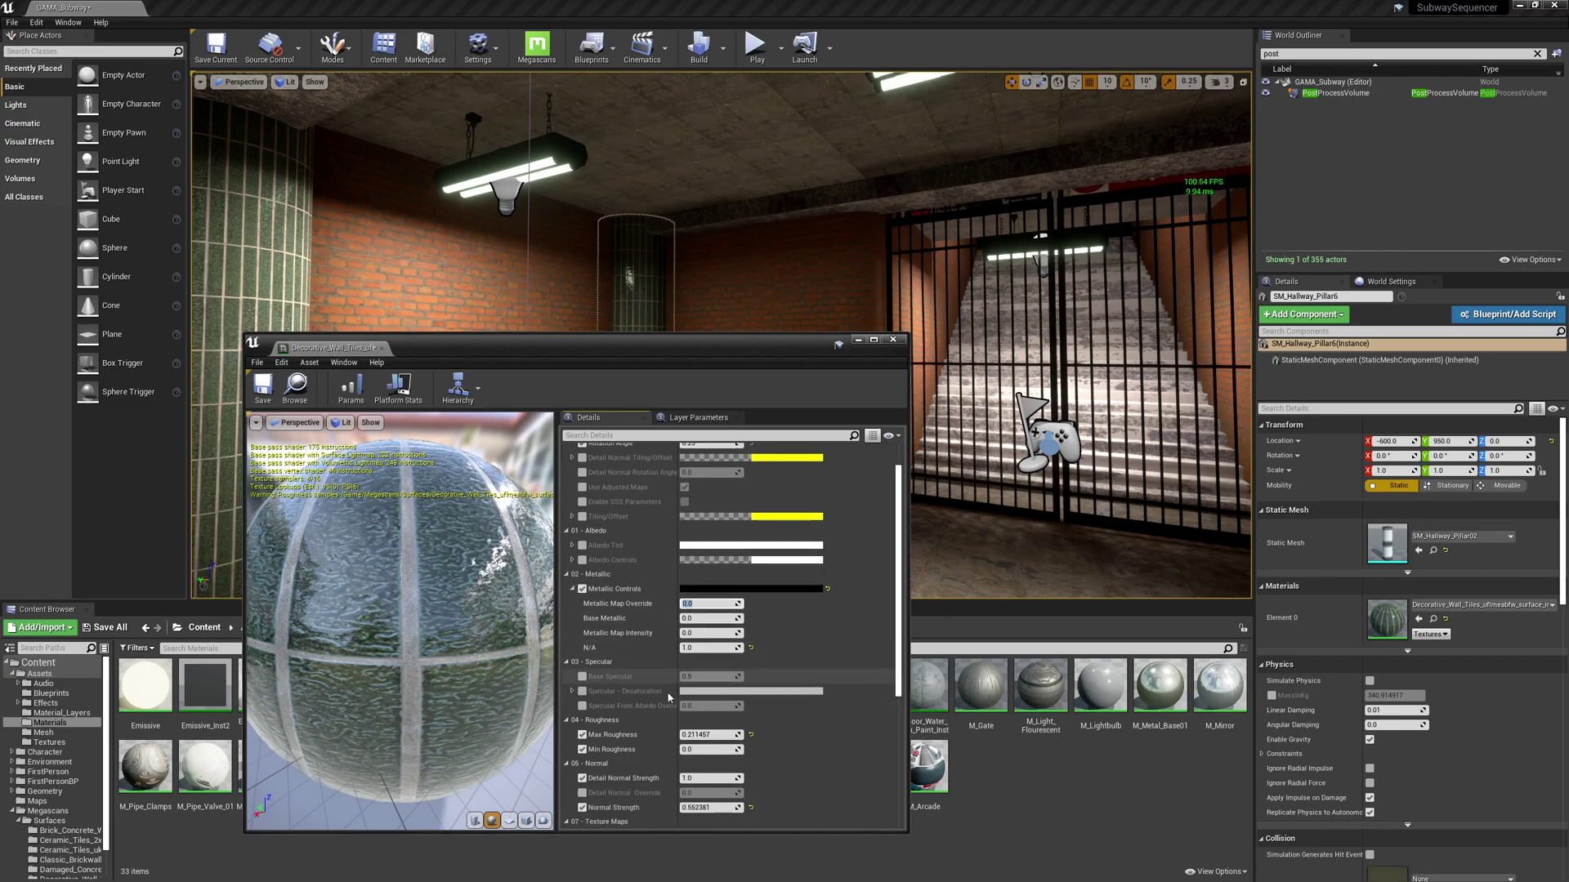
{"action": "scroll", "coordinate": [667, 704], "scroll_direction": "down", "scroll_amount": 2}
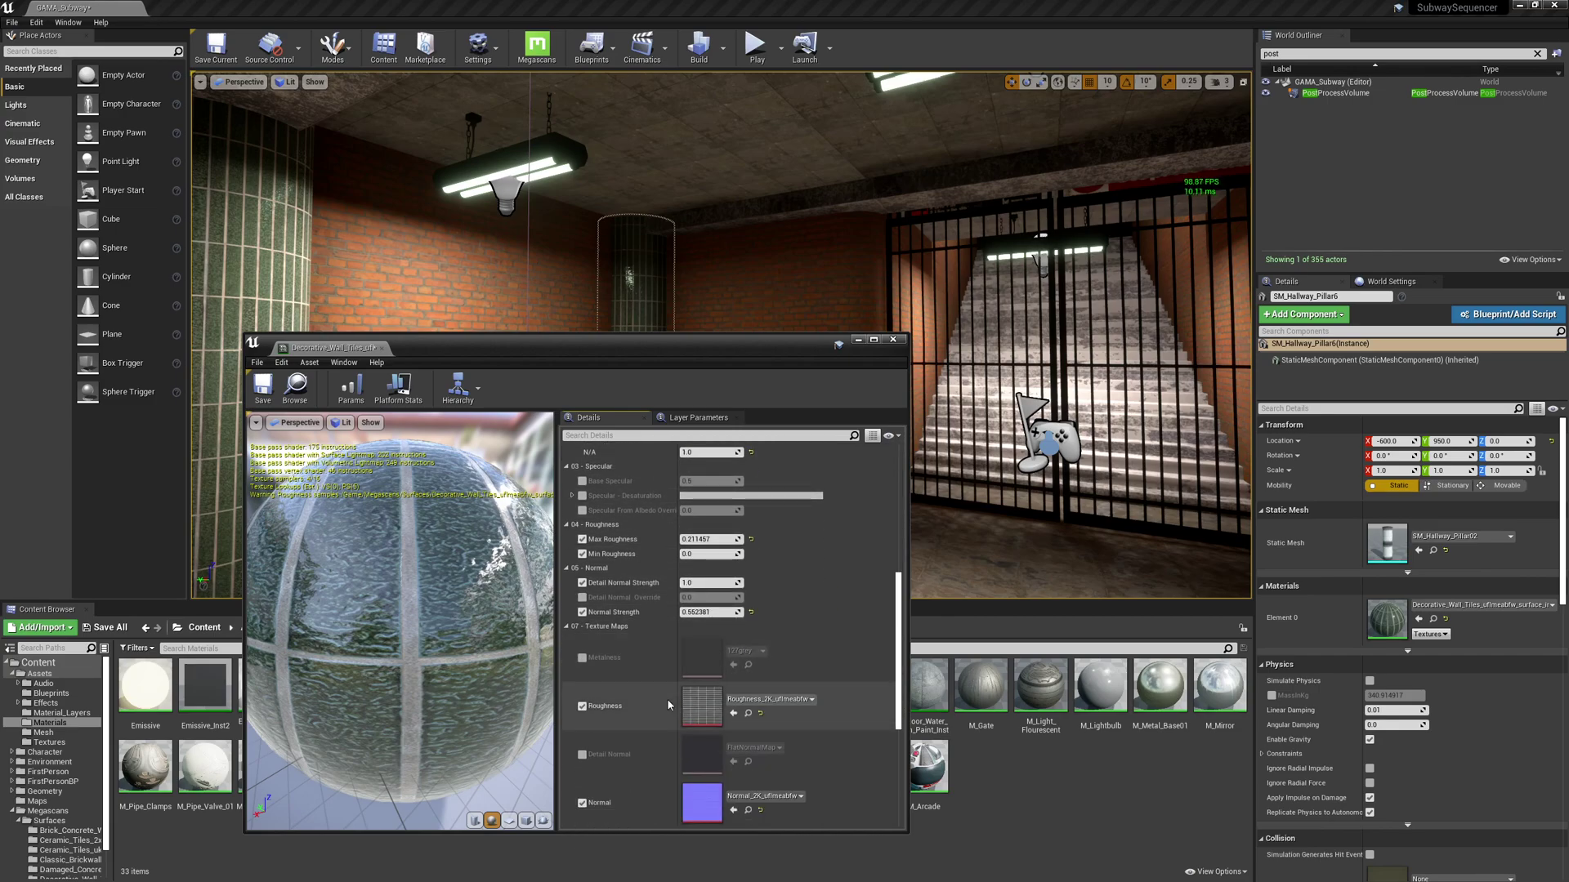
{"action": "left_click", "coordinate": [583, 658]}
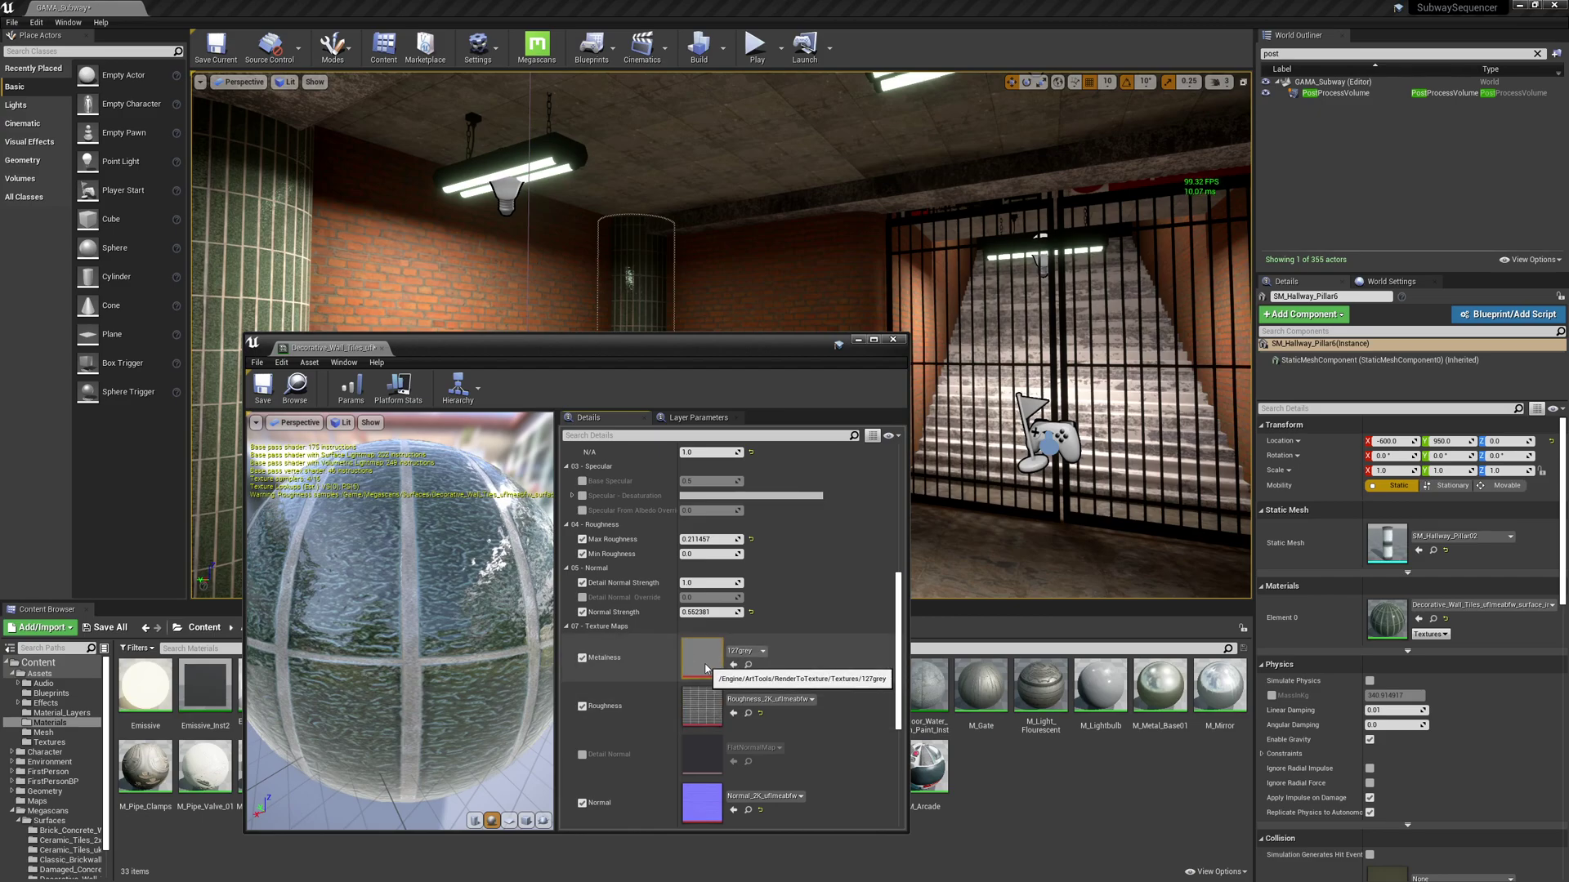
{"action": "left_click", "coordinate": [756, 653]}
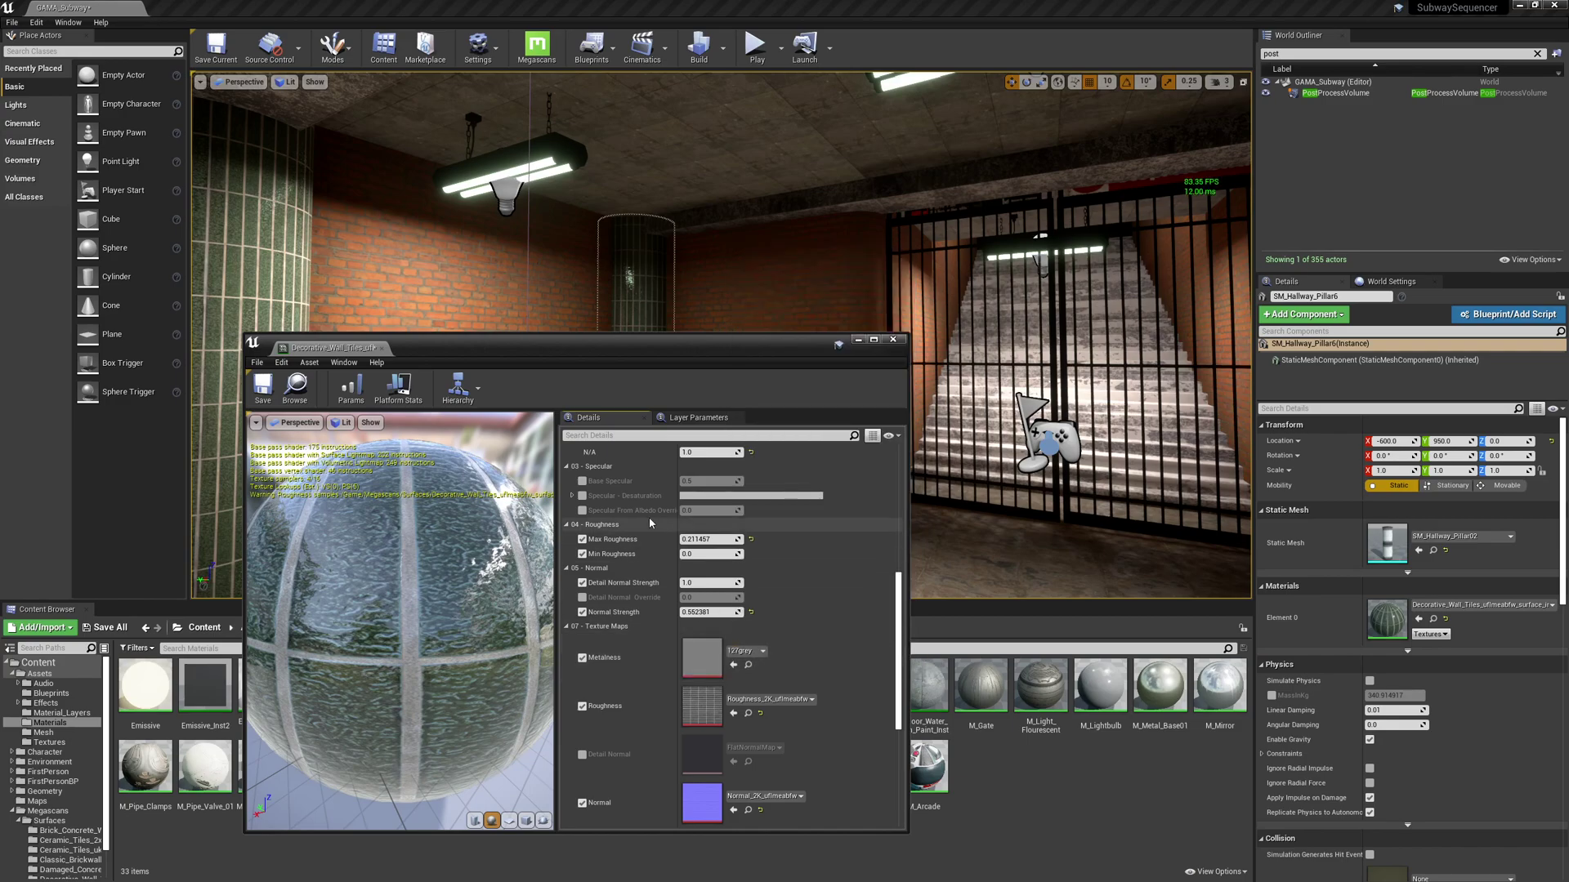
Step: Maximize the material editor window and show the tile material's metallic, roughness and normal parameters together
{"action": "scroll", "coordinate": [649, 517], "scroll_direction": "up", "scroll_amount": 1}
{"action": "double_click", "coordinate": [684, 342]}
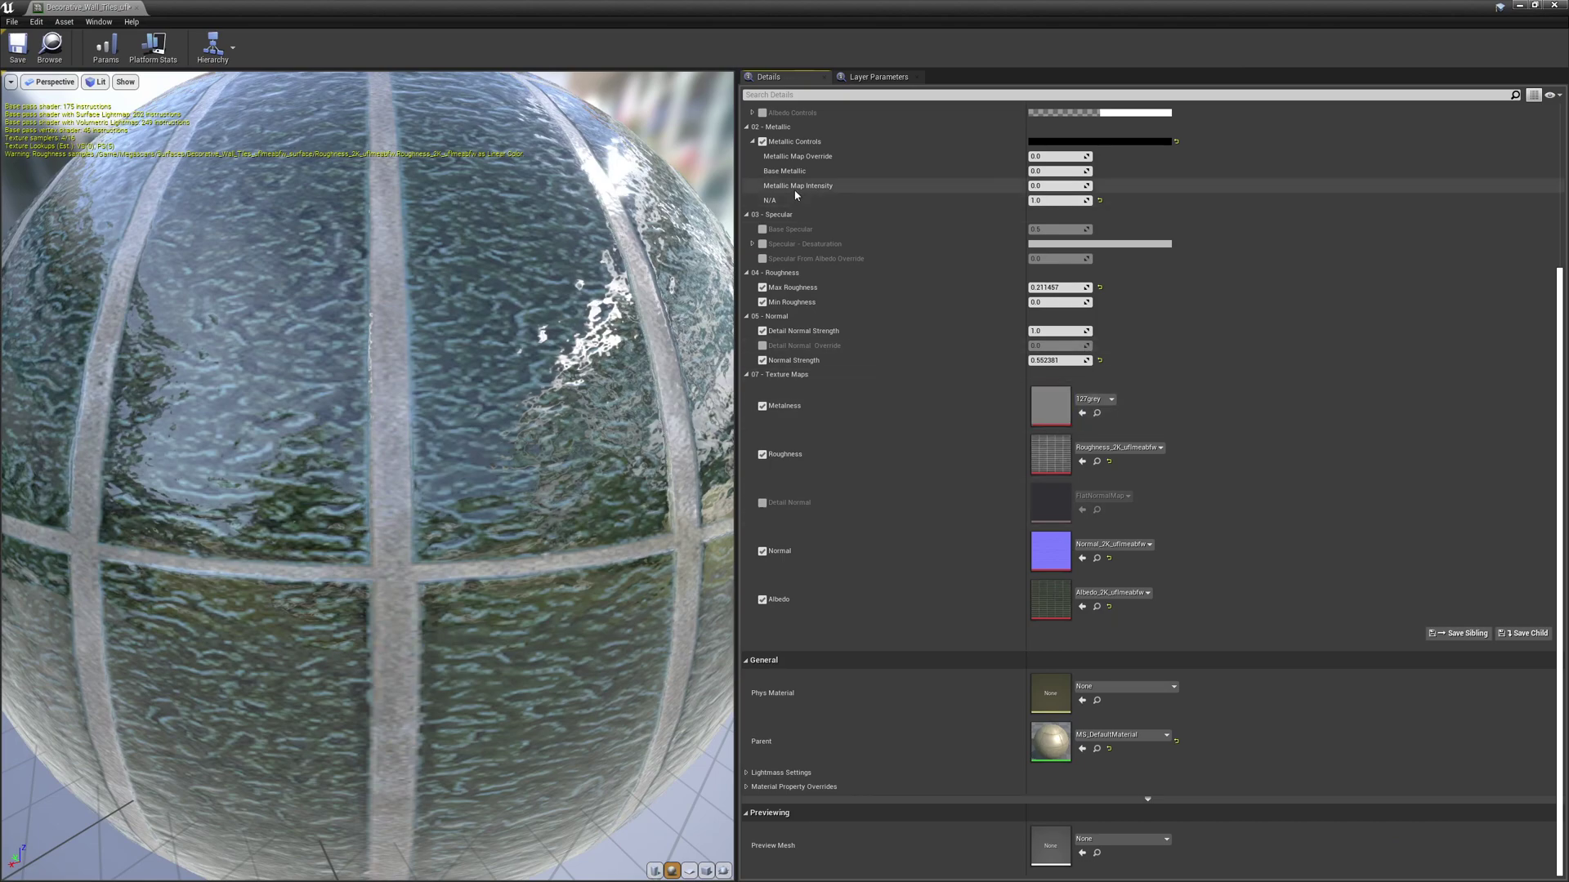
{"action": "scroll", "coordinate": [789, 161], "scroll_direction": "up", "scroll_amount": 4}
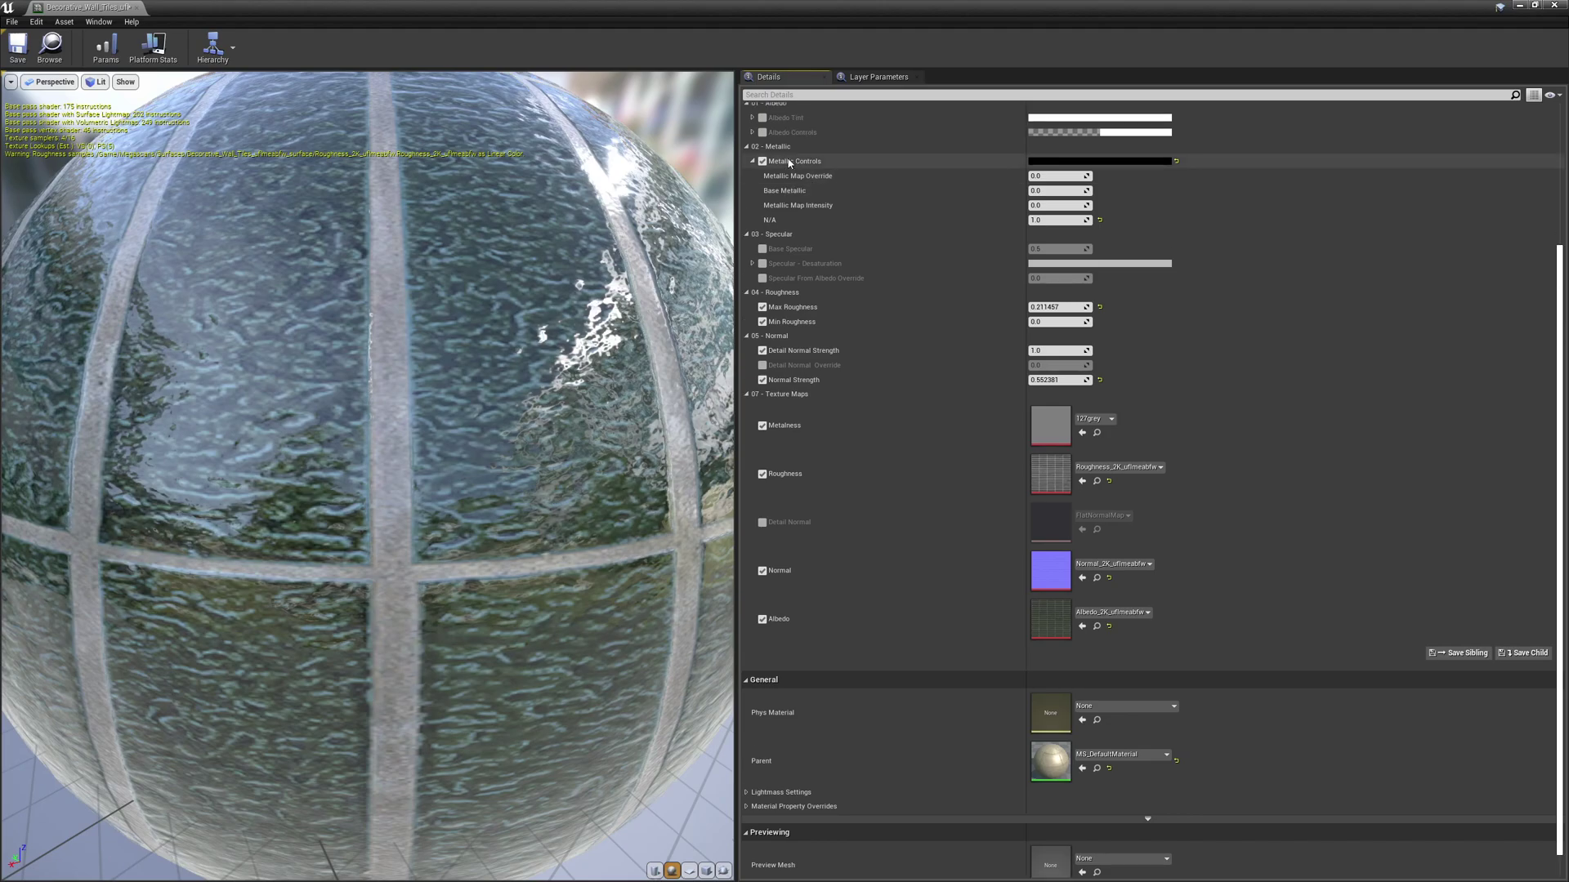